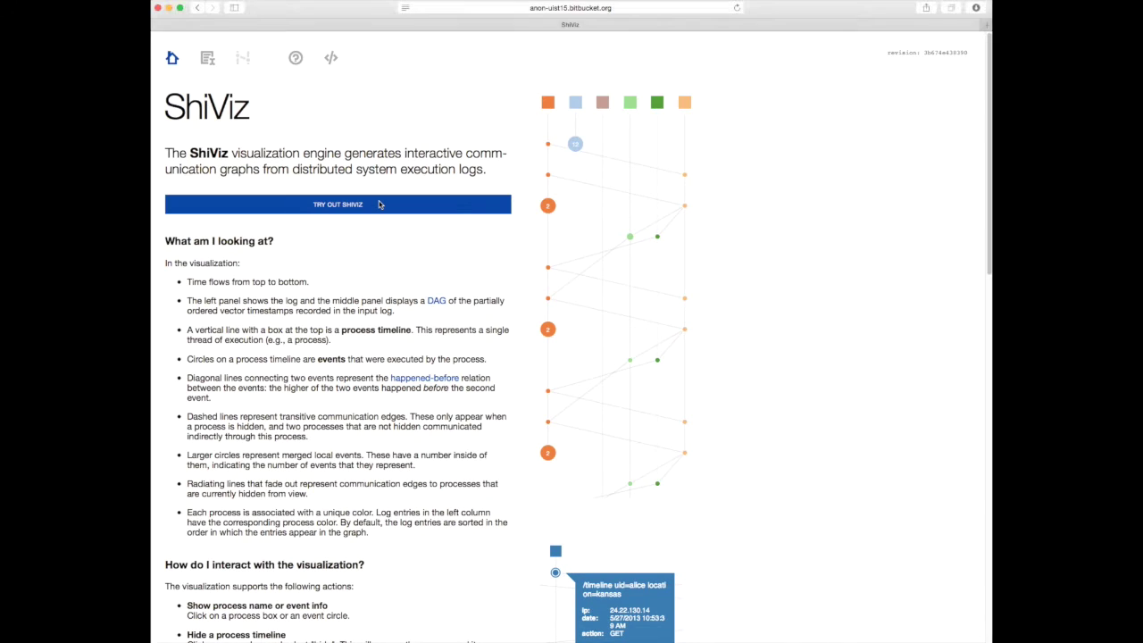
Step: Open the ShiViz tool, load the Voldemort example log and visualize it
left_click(379, 204)
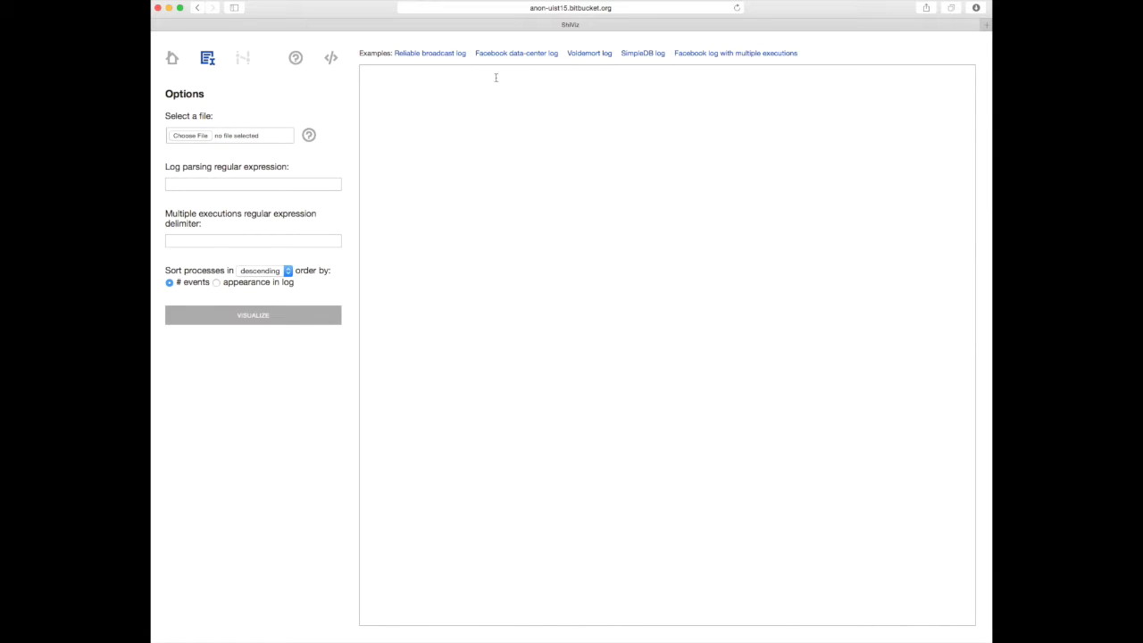
left_click(582, 55)
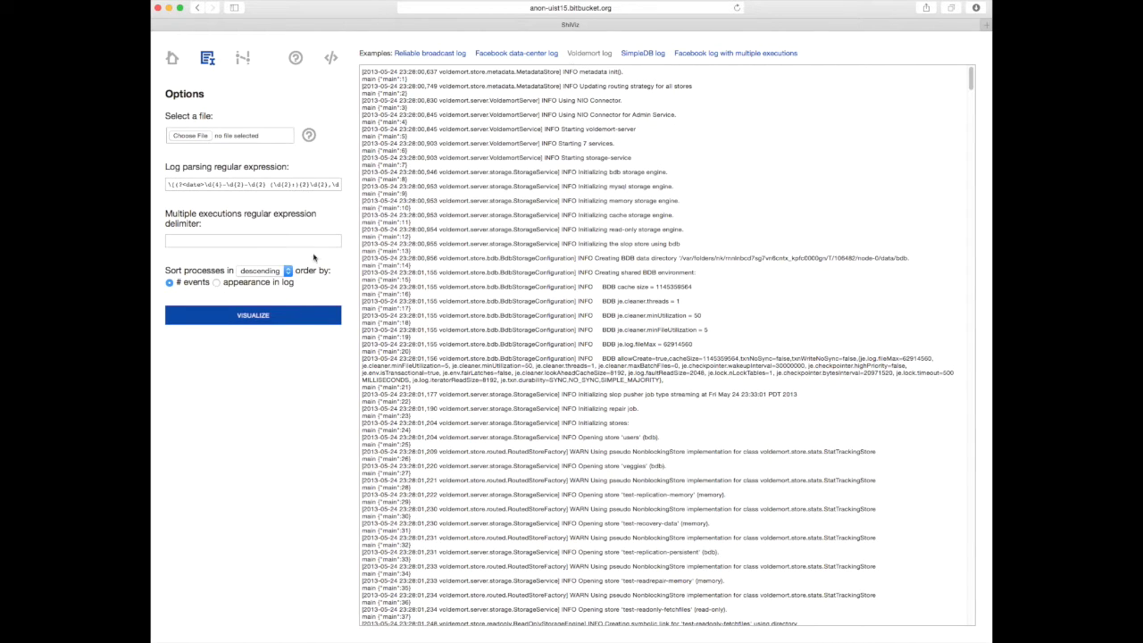
left_click(235, 313)
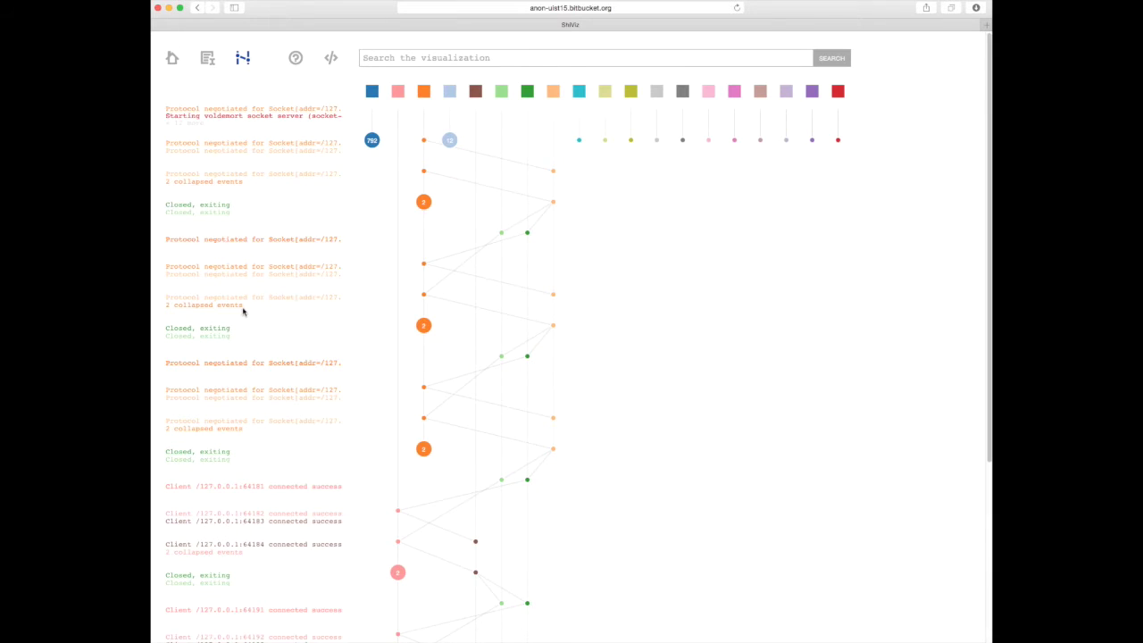
Step: Examine the communication graph from top to bottom and match individual events with their log lines
left_click(243, 310)
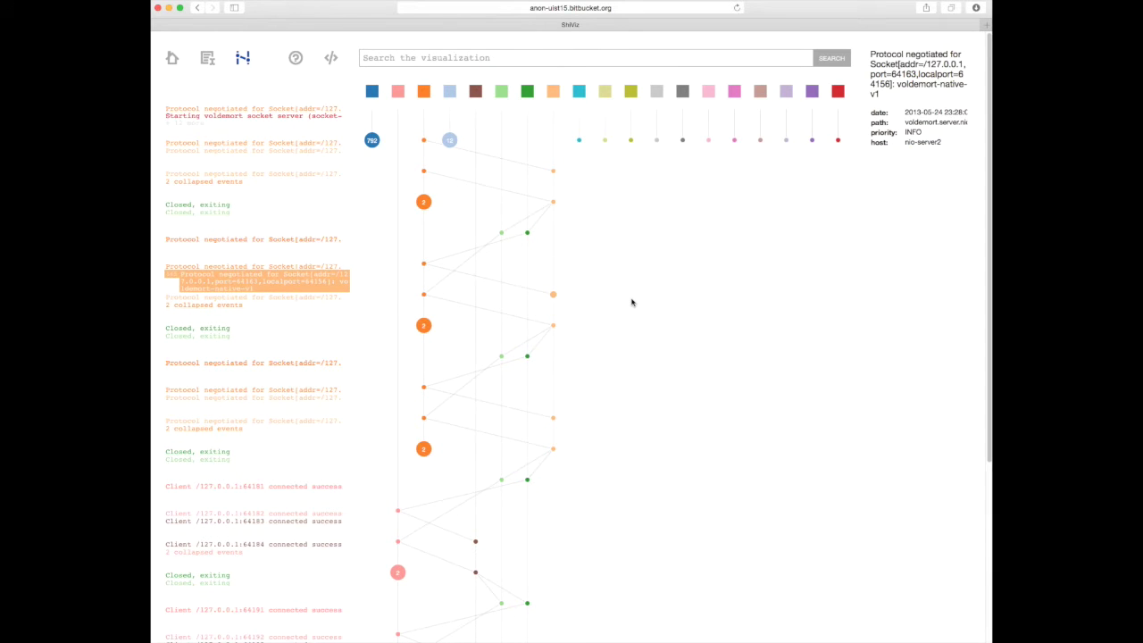
scroll(631, 301, "down", 10)
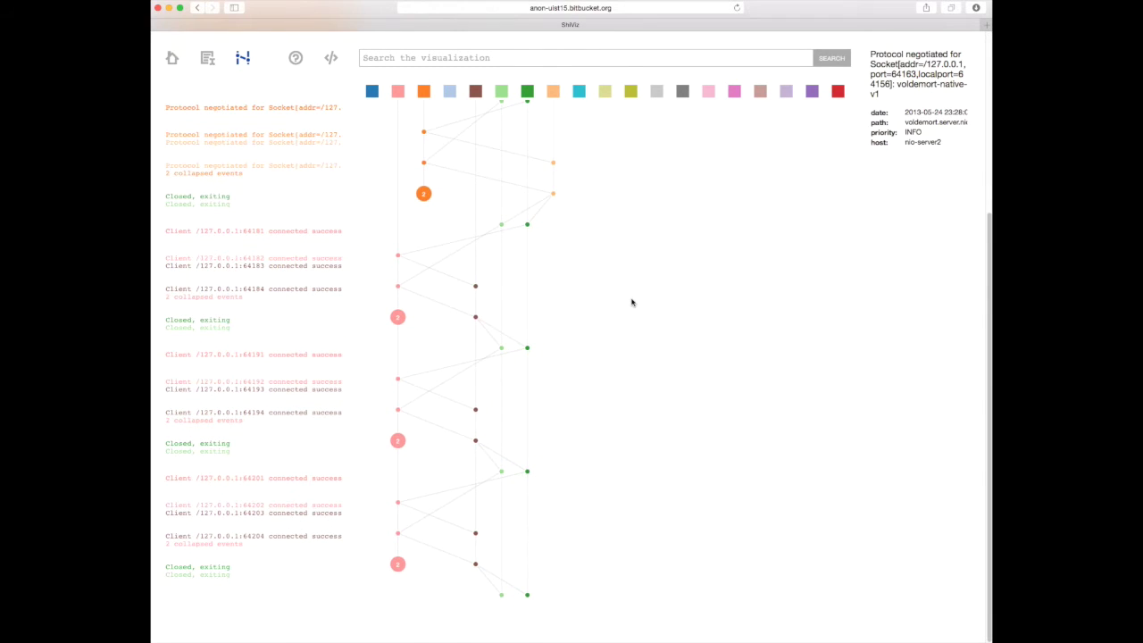
scroll(631, 302, "up", 10)
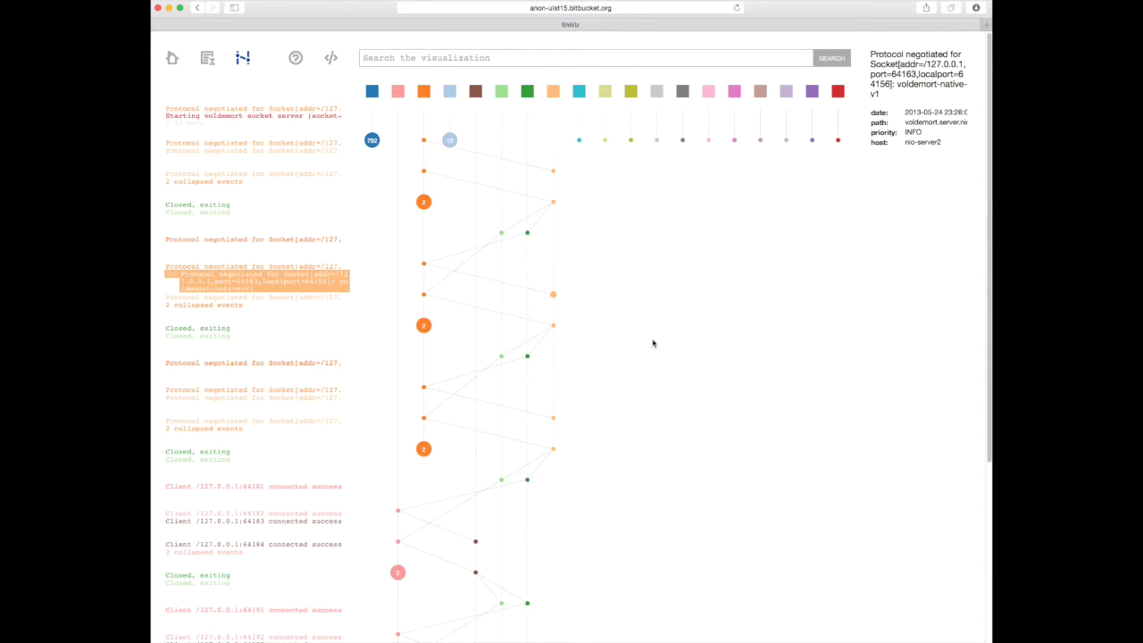
left_click(658, 142)
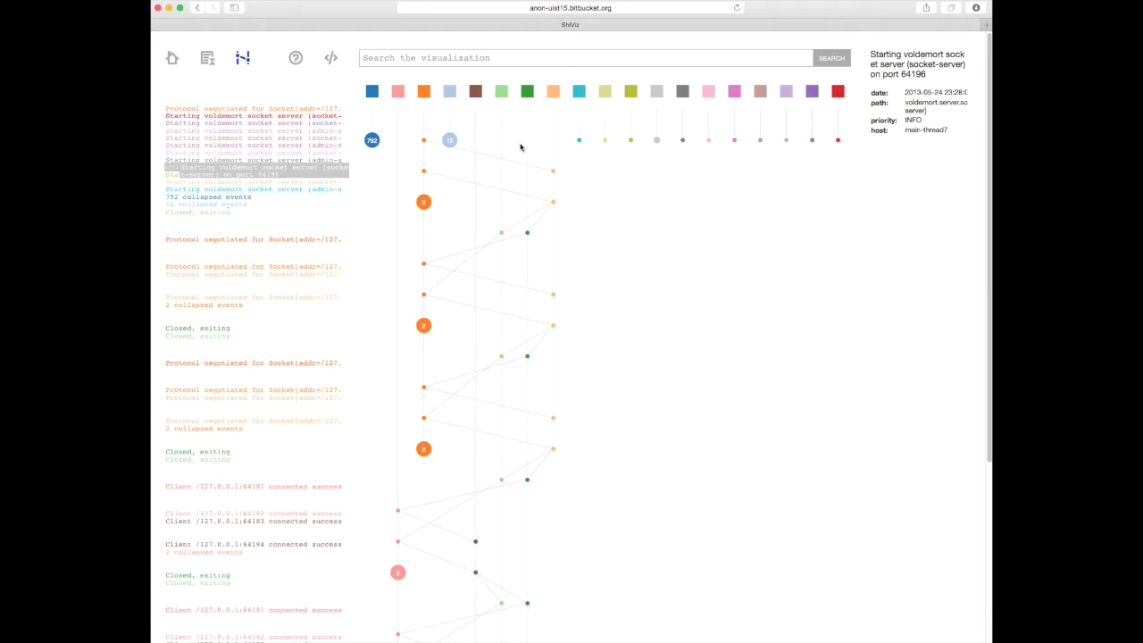
left_click(554, 172)
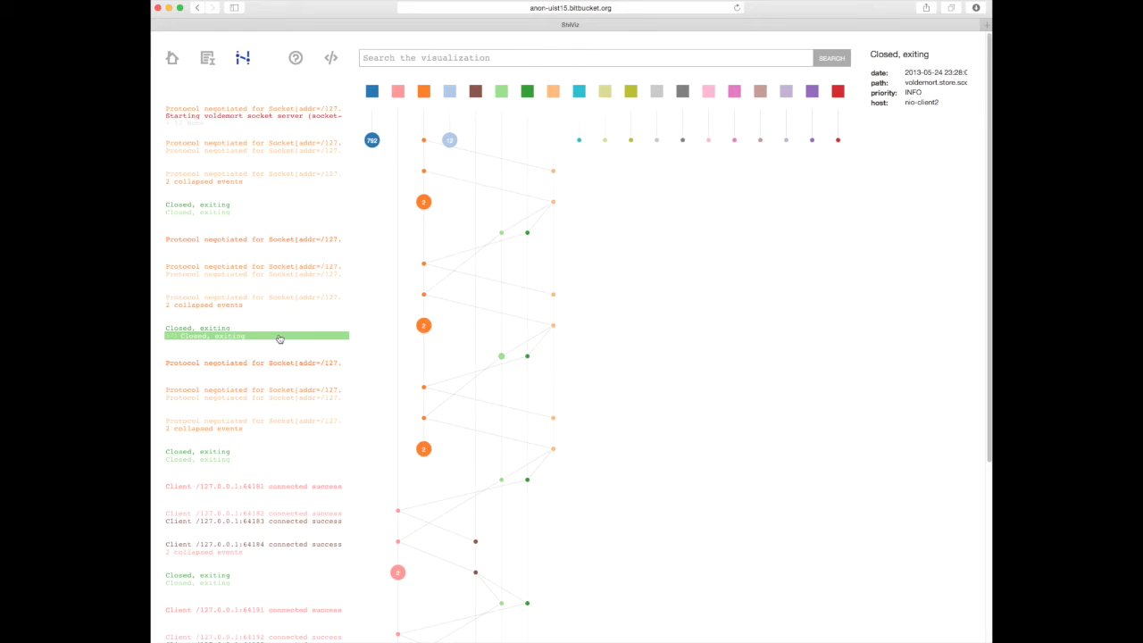
Step: View the details of the nio-server1 protocol negotiation events for ports 64162 and 64171, closing each popup
left_click(424, 296)
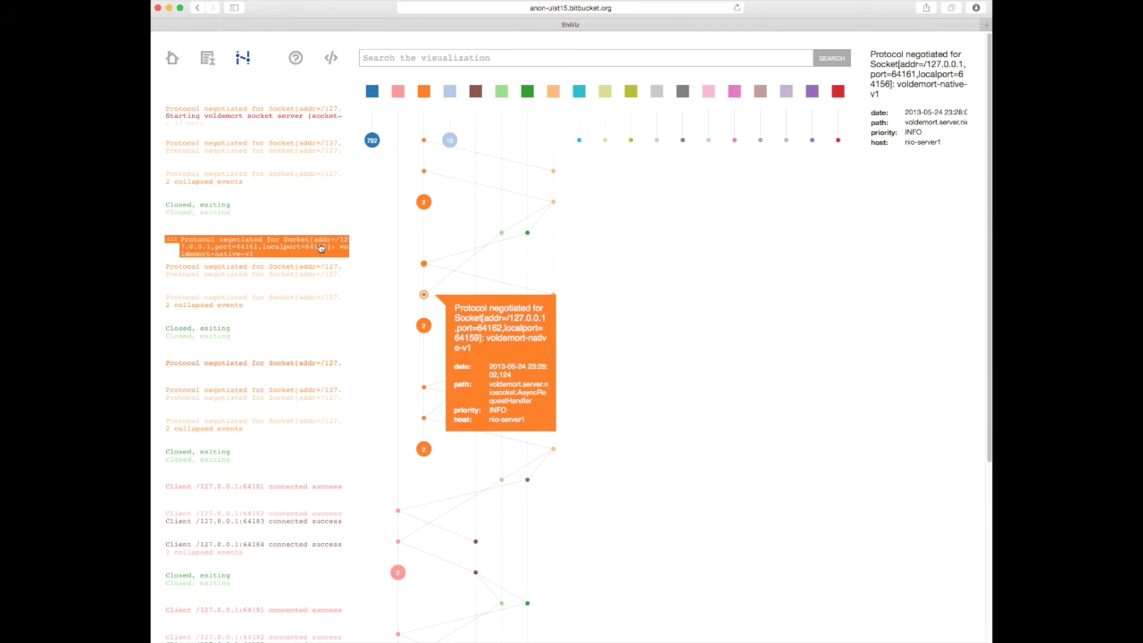
left_click(402, 291)
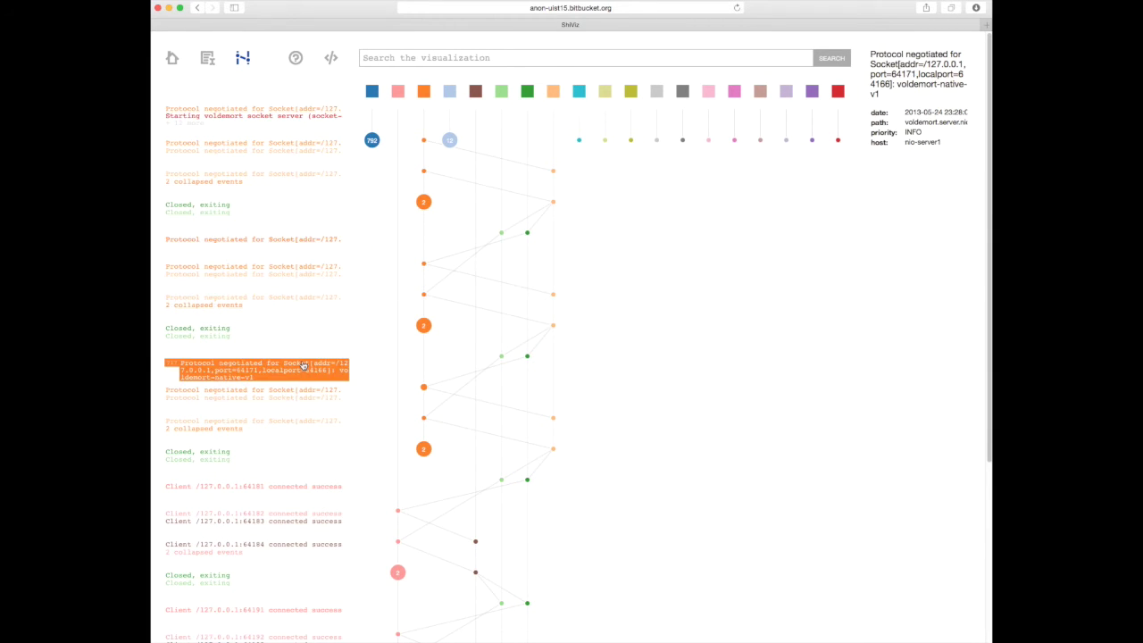
left_click(303, 366)
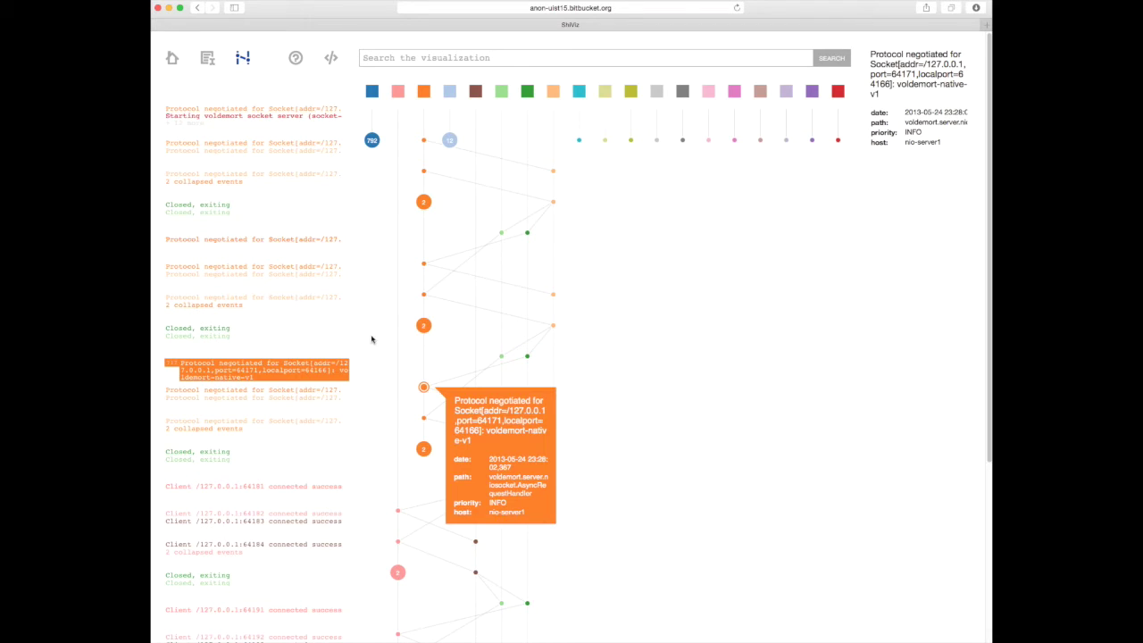
left_click(375, 339)
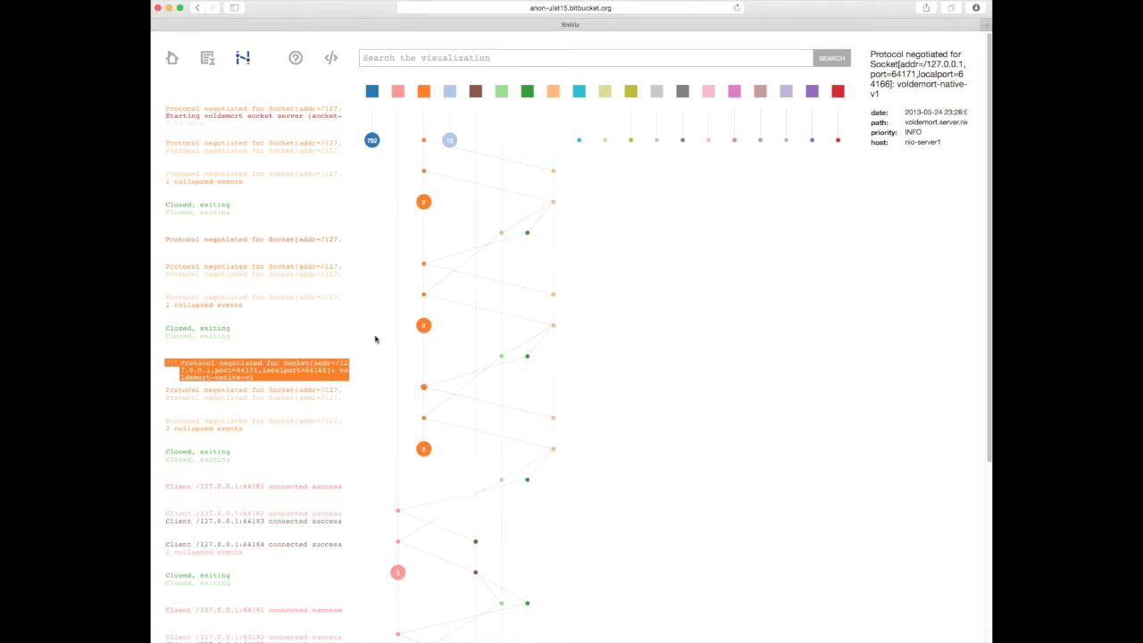
Step: Expand the second group of 2 collapsed events on the nio-server1 timeline
left_click(421, 328)
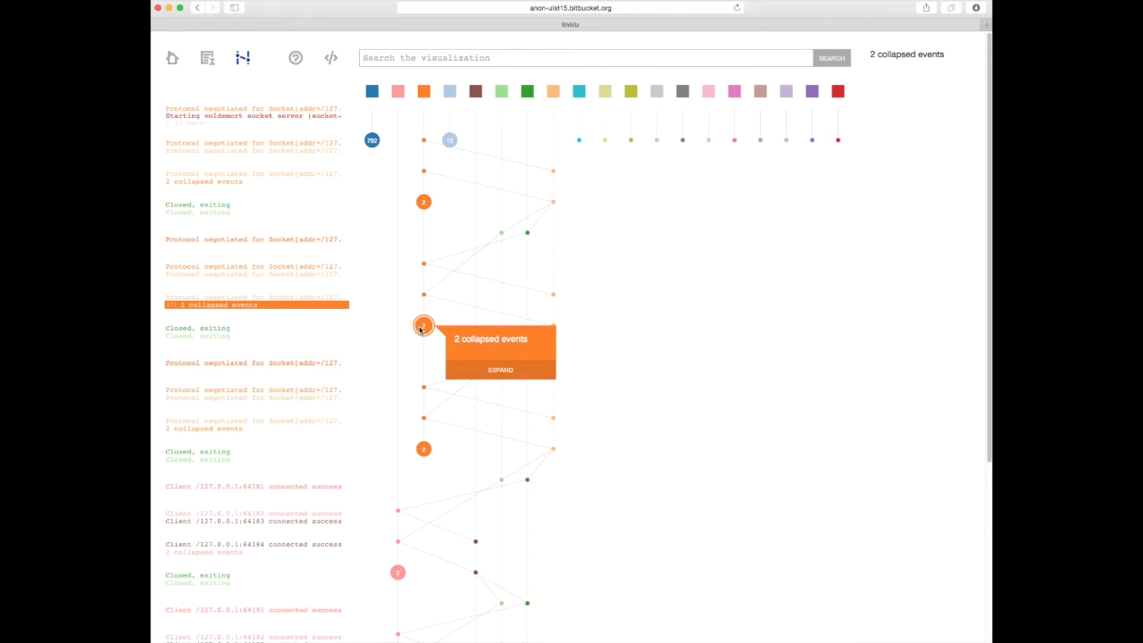
left_click(483, 374)
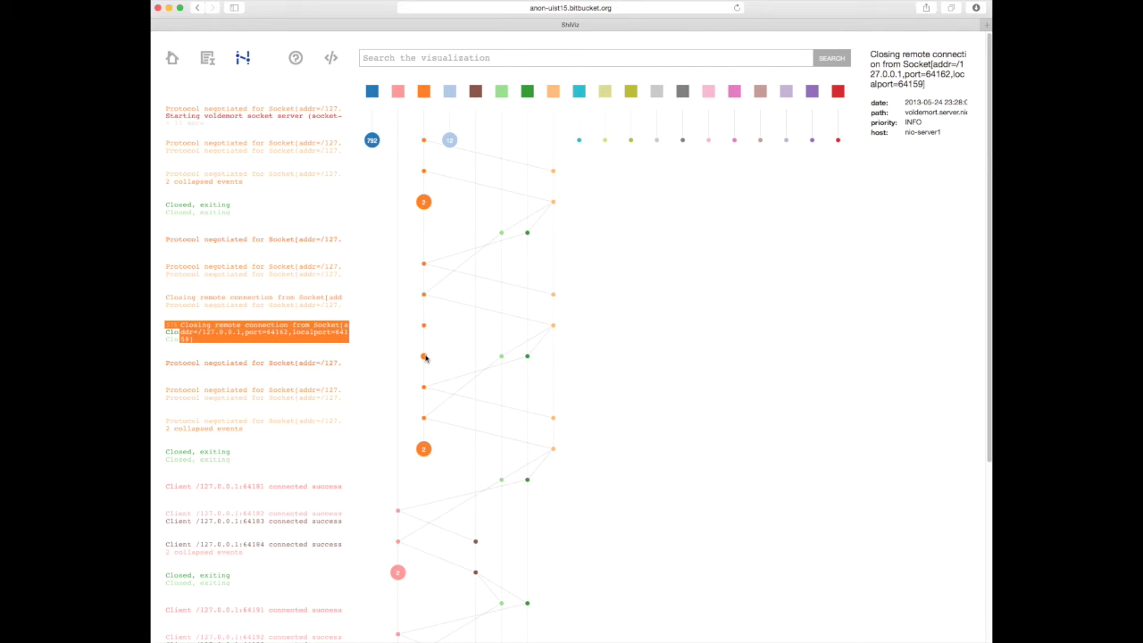
Step: Hide the nio-server1 process and restore it from the hidden processes
left_click(424, 92)
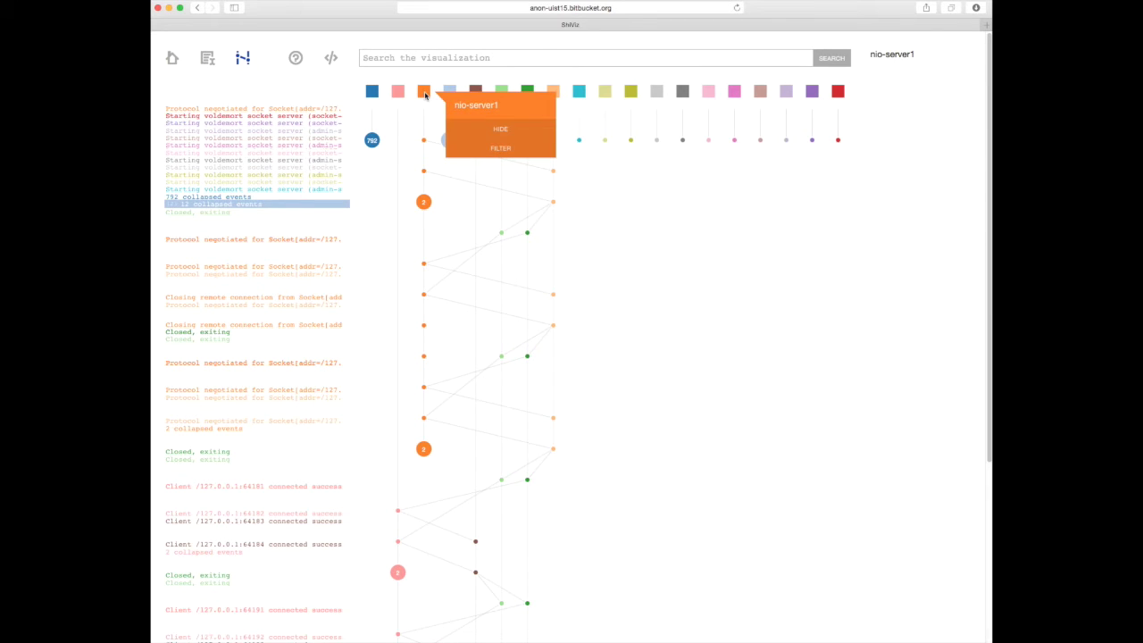
left_click(489, 134)
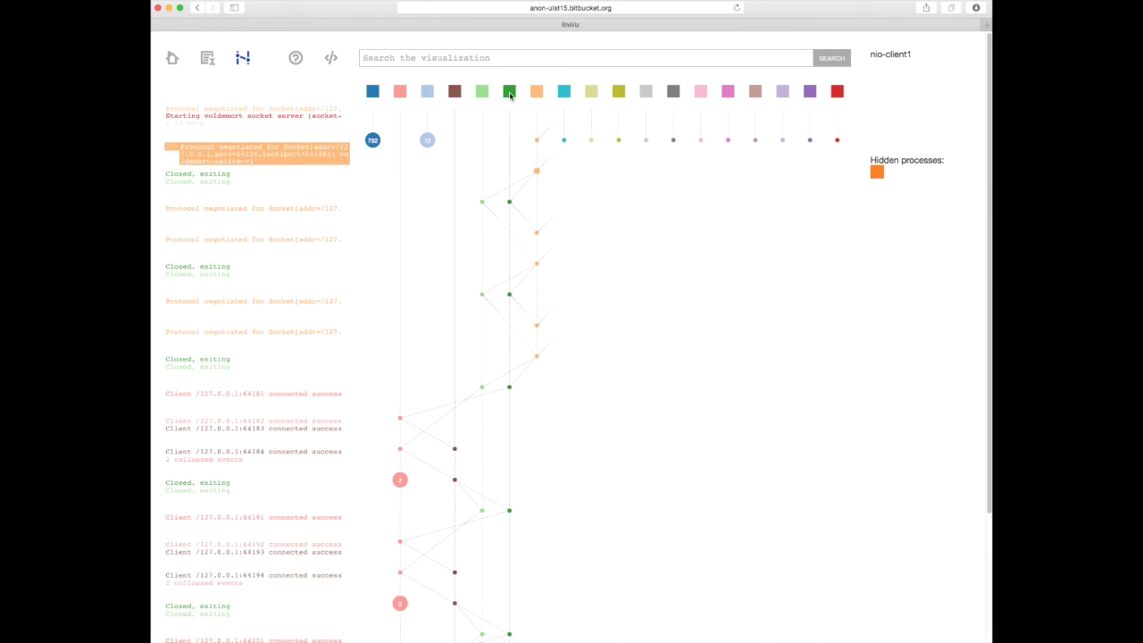
left_click(877, 172)
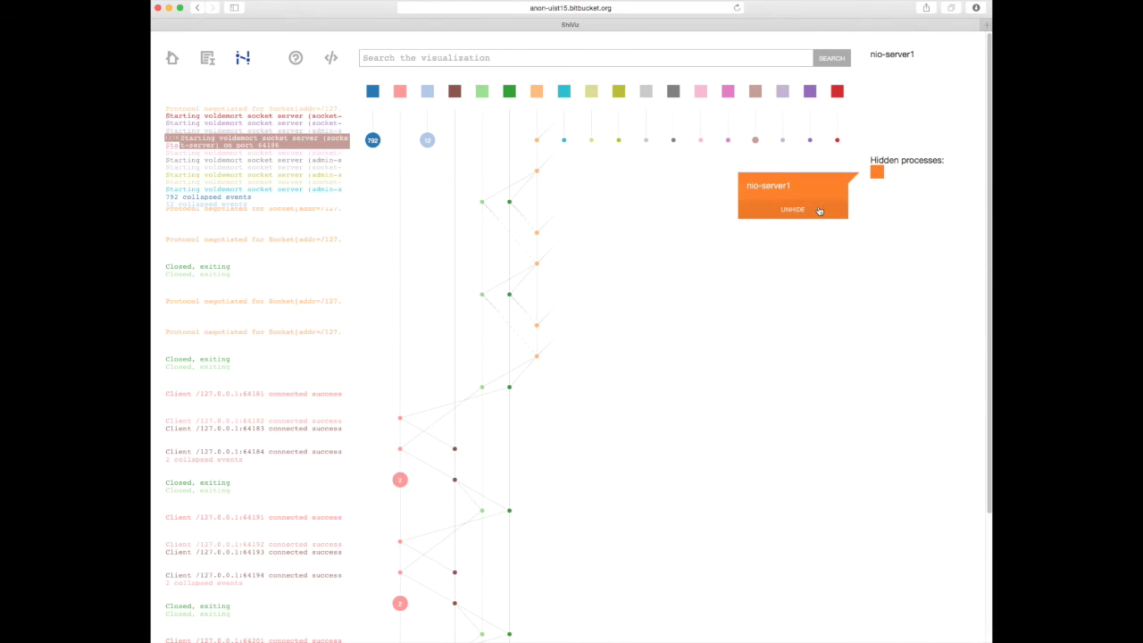
left_click(811, 214)
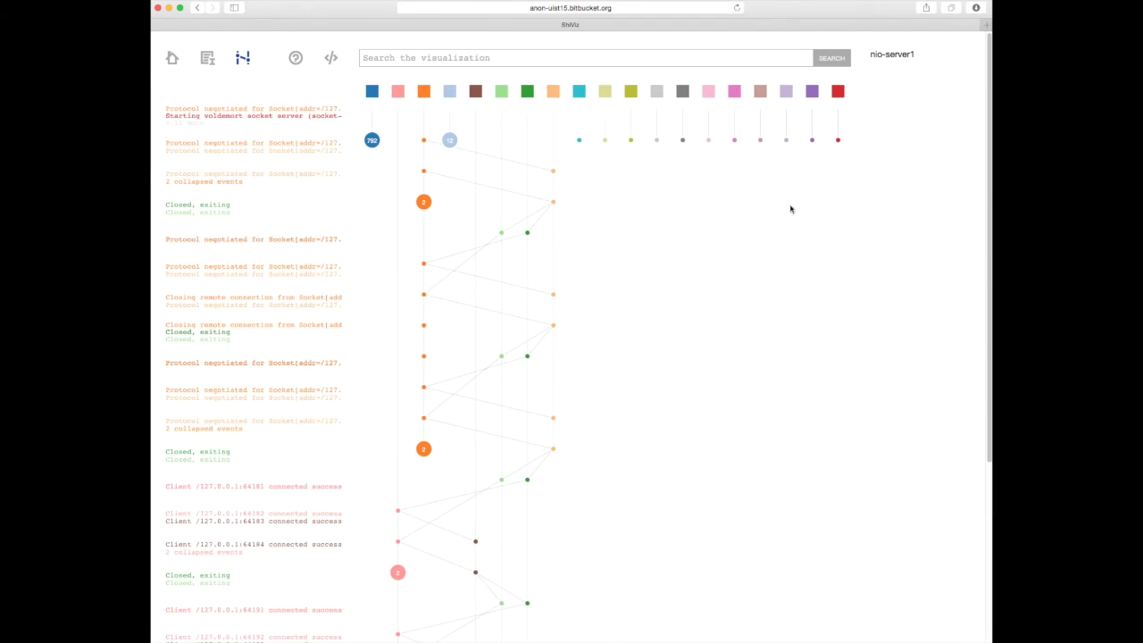
left_click(345, 199)
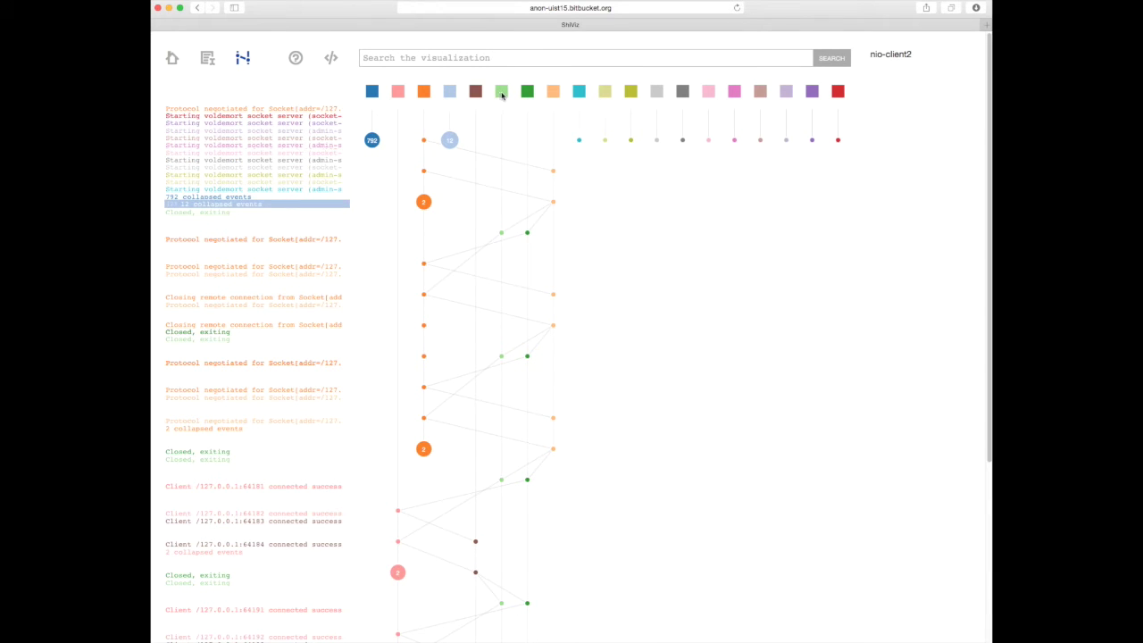
Step: Hide the nio-client2 and nio-client1 processes to show the transitive communication edges
left_click(502, 95)
left_click(552, 125)
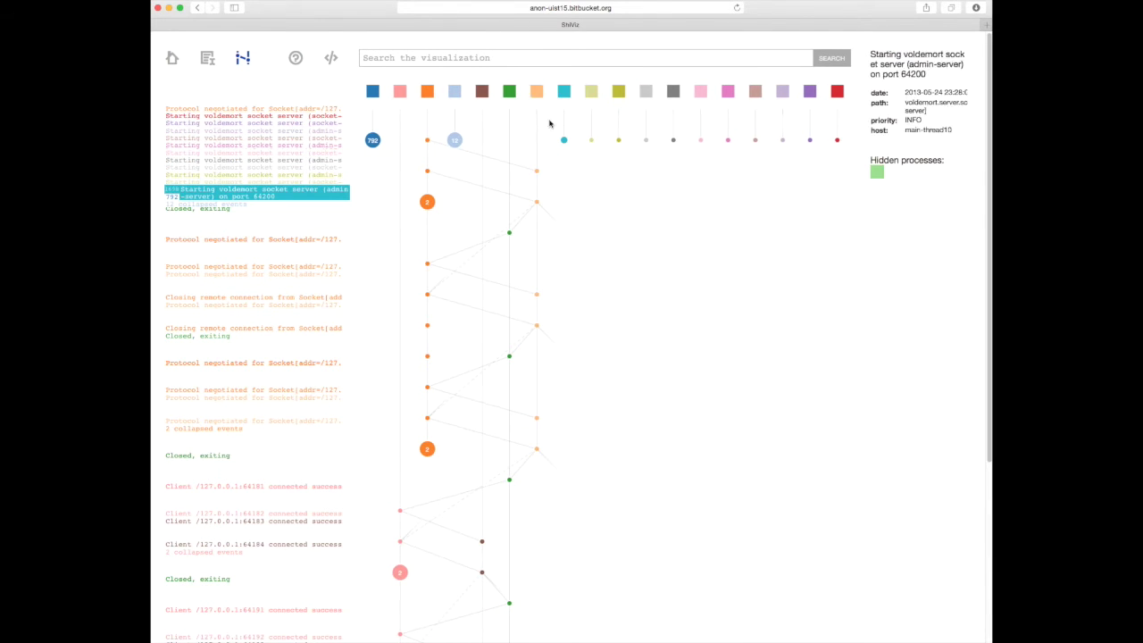
left_click(511, 94)
left_click(548, 130)
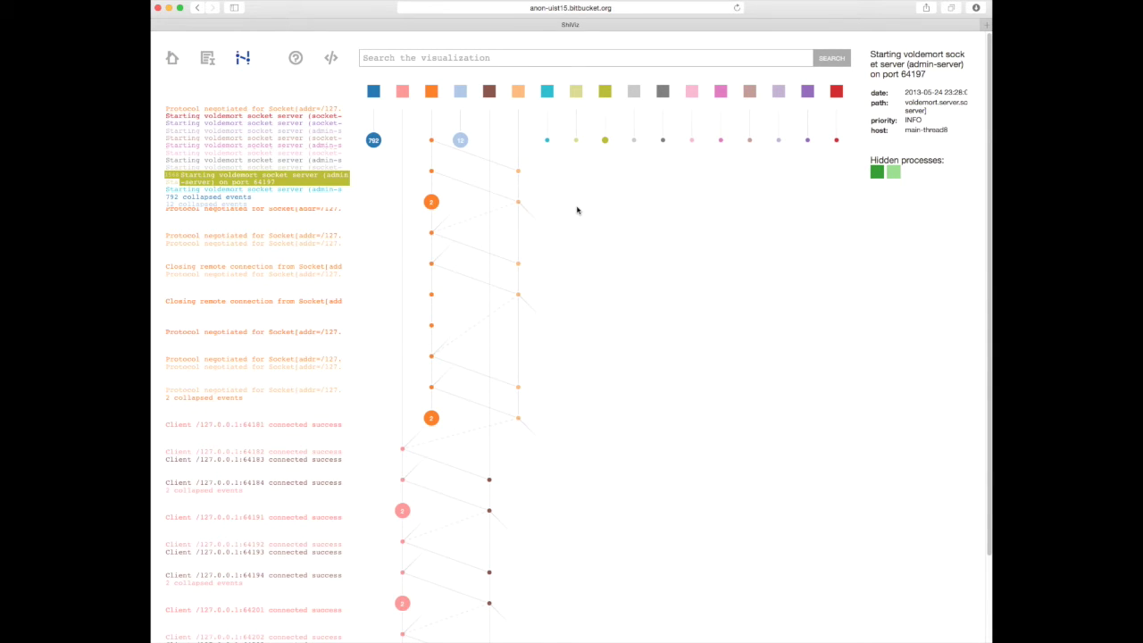
left_click(433, 232)
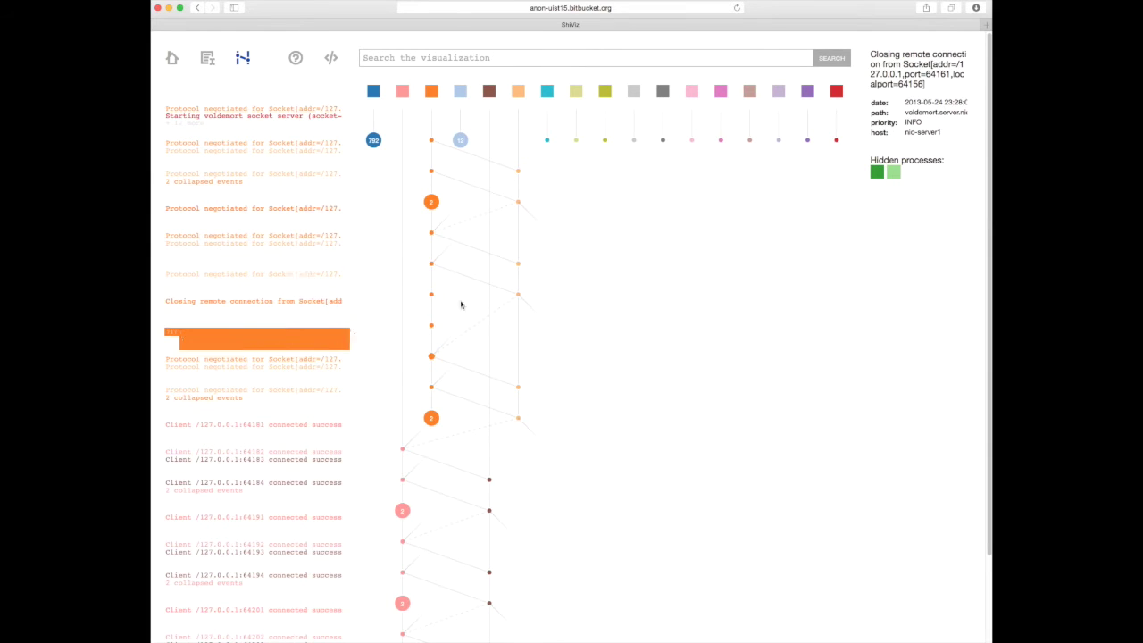
Step: Unhide the nio-client1 and nio-client2 processes
double_click(877, 170)
left_click(881, 172)
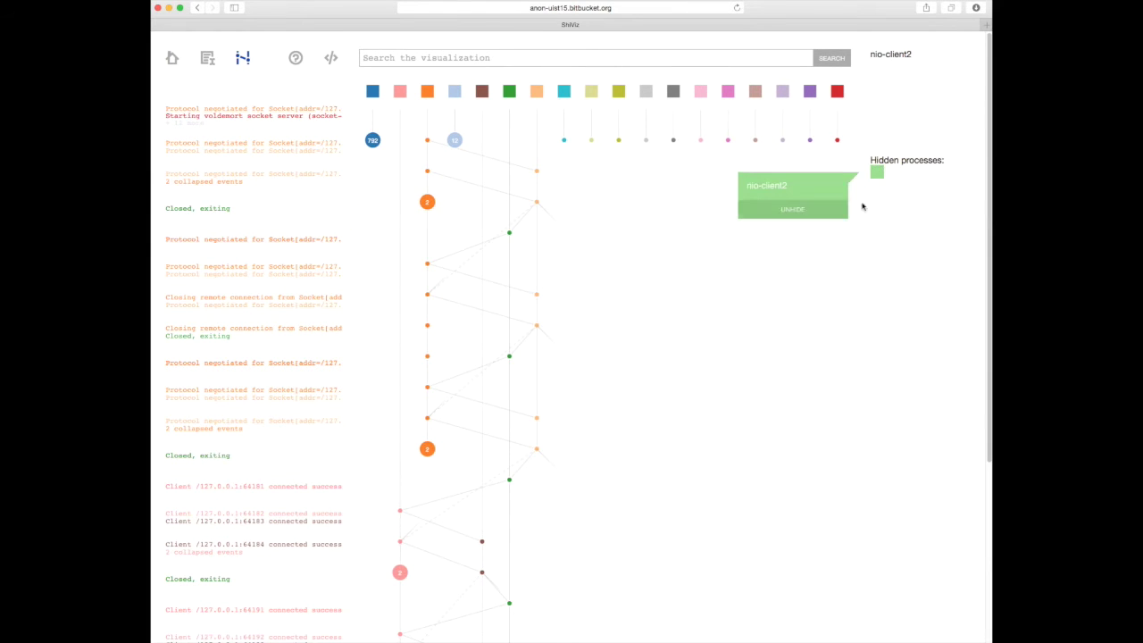
left_click(832, 219)
left_click(579, 140)
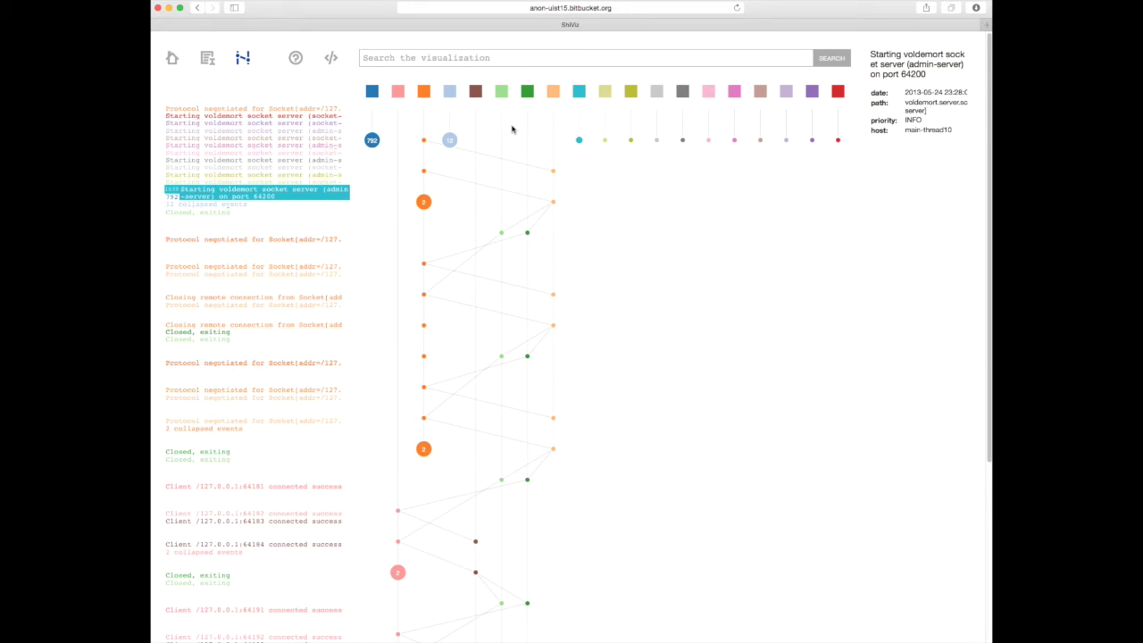
Step: Filter the graph by the vold-server1 process
left_click(398, 93)
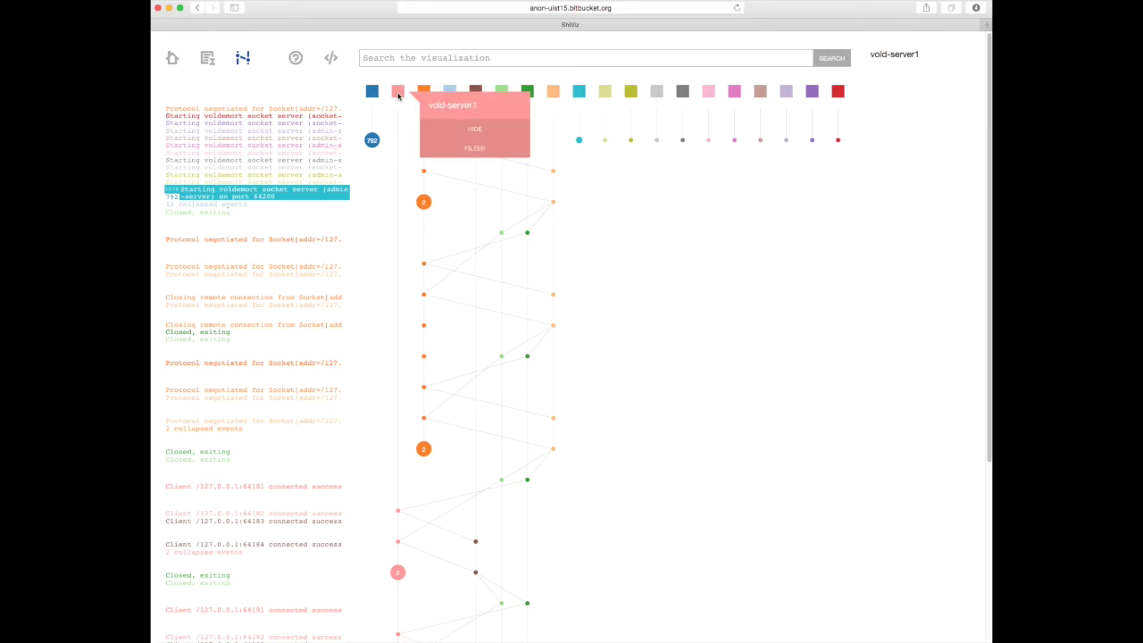
left_click(450, 147)
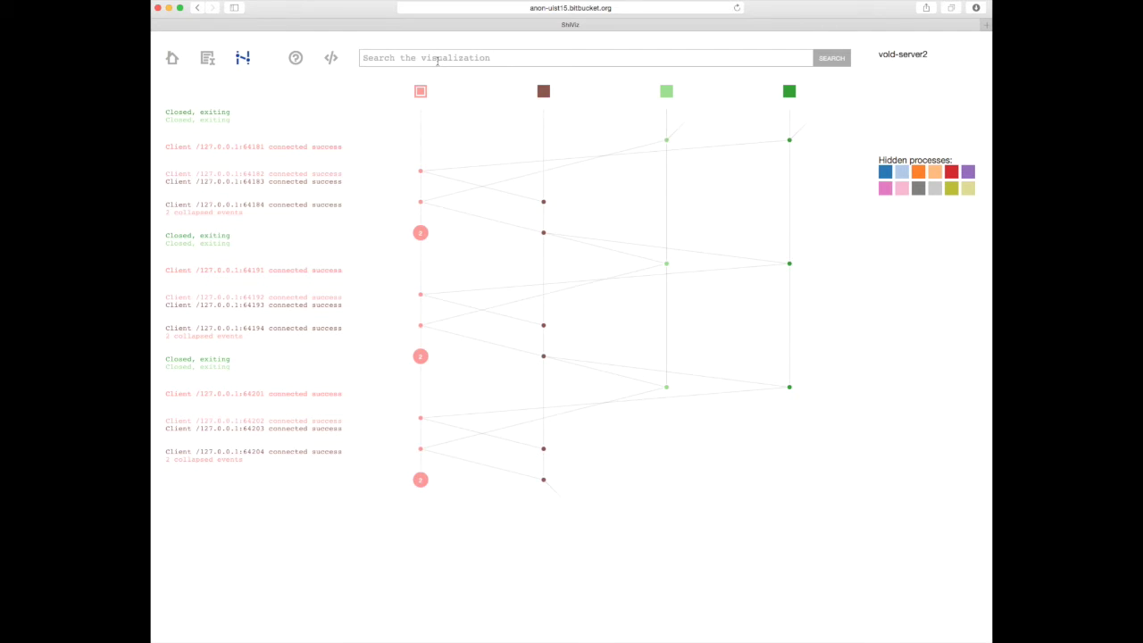
Step: Search for a custom motif of three processes, with one event each, connected in a chain from first to second to third
left_click(437, 59)
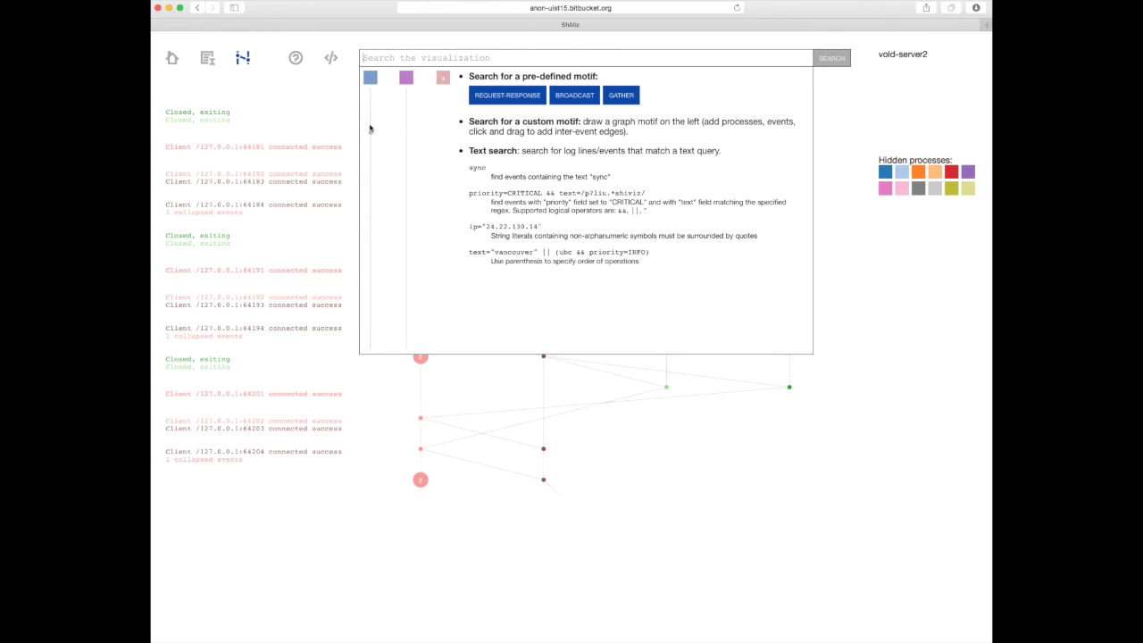
left_click(370, 116)
left_click(406, 132)
left_click_drag(387, 116, 406, 132)
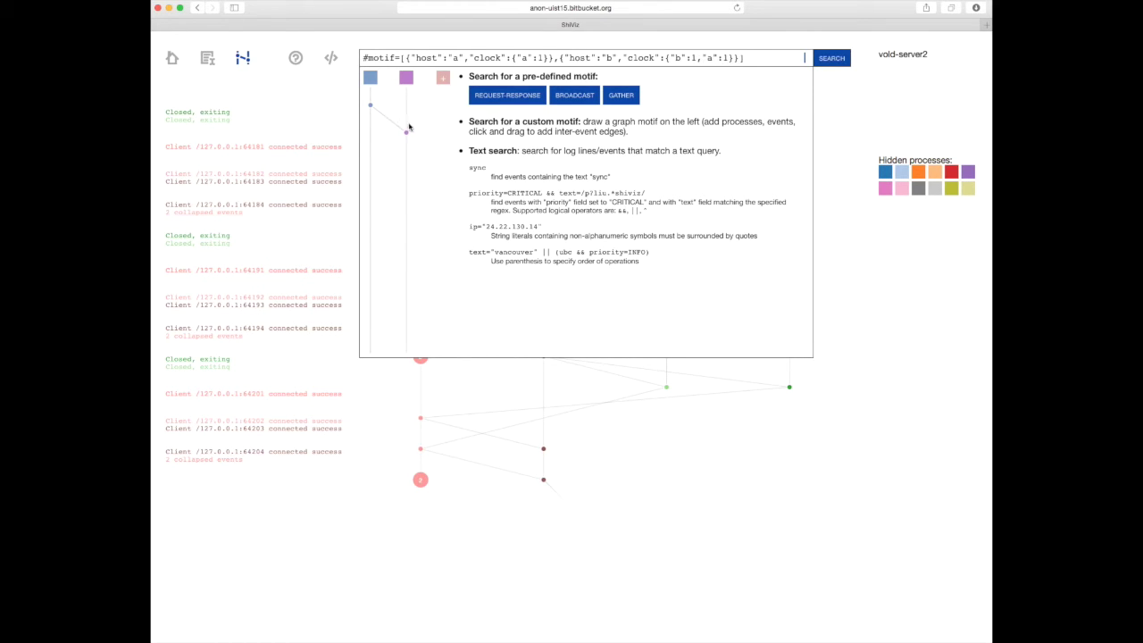
left_click(443, 78)
left_click_drag(405, 134, 442, 159)
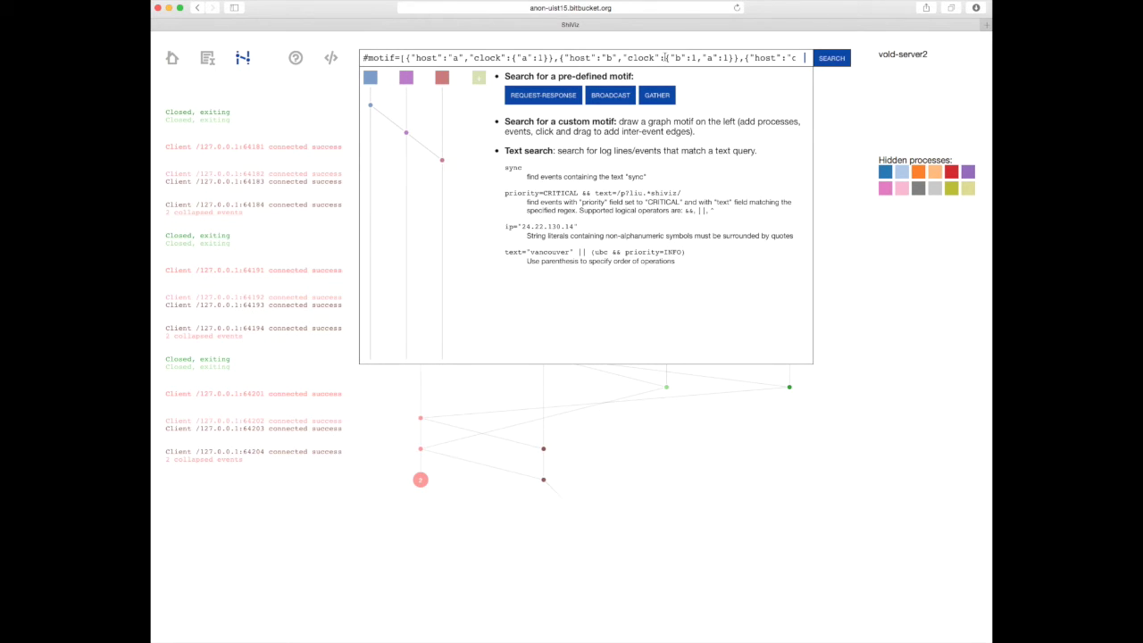
key("Return")
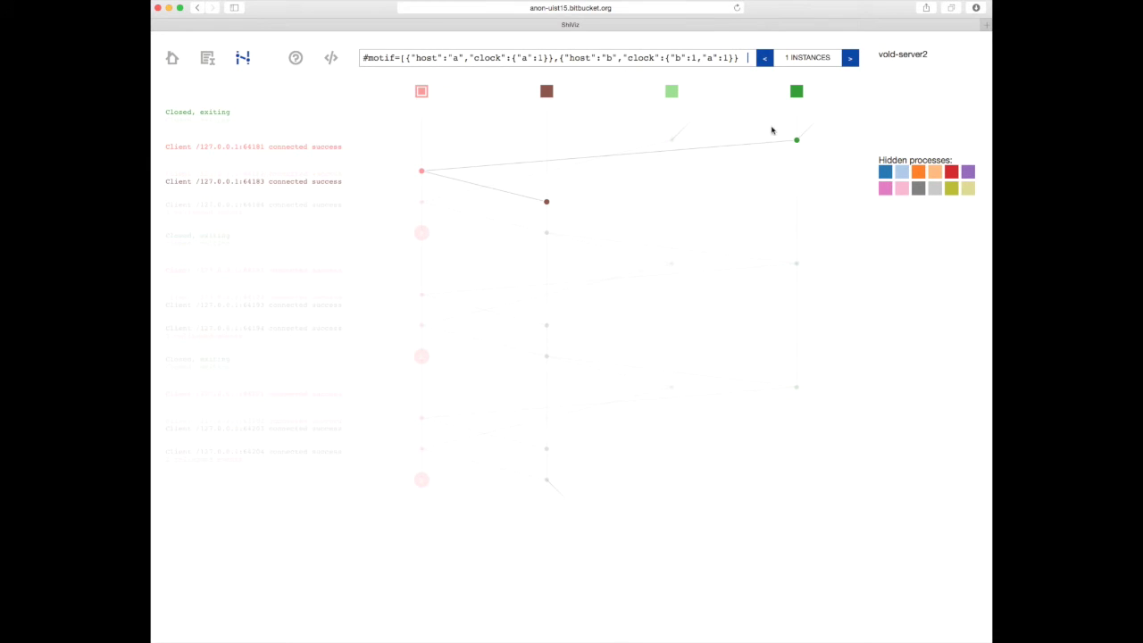
mouse_move(796, 140)
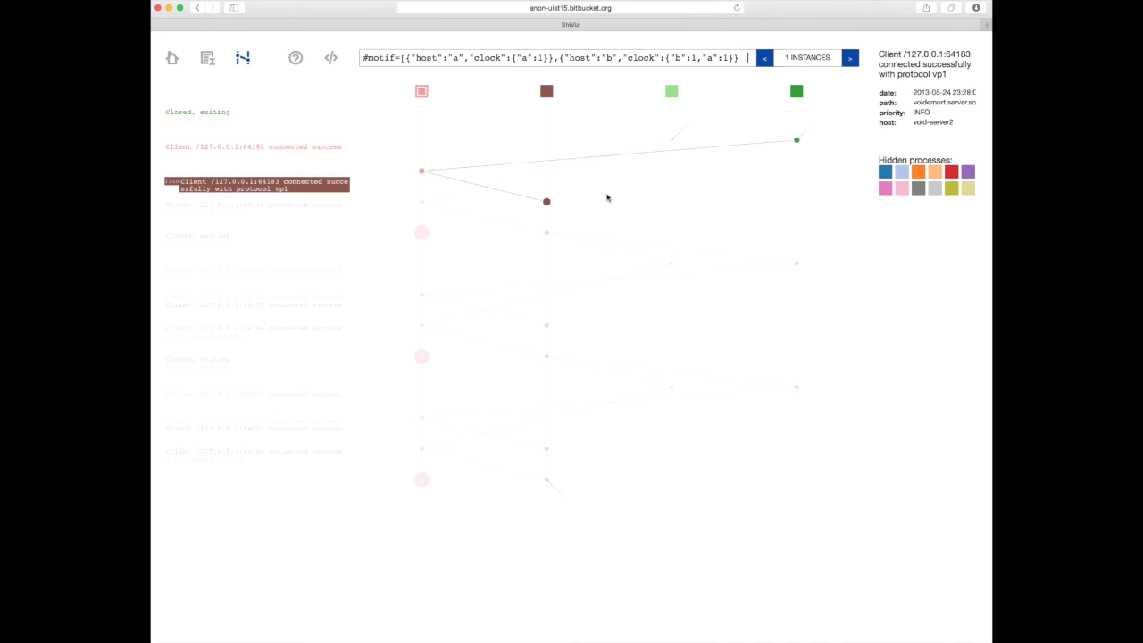
Step: Clear the motif search and dismiss the search options
left_click(745, 59)
left_click(746, 58)
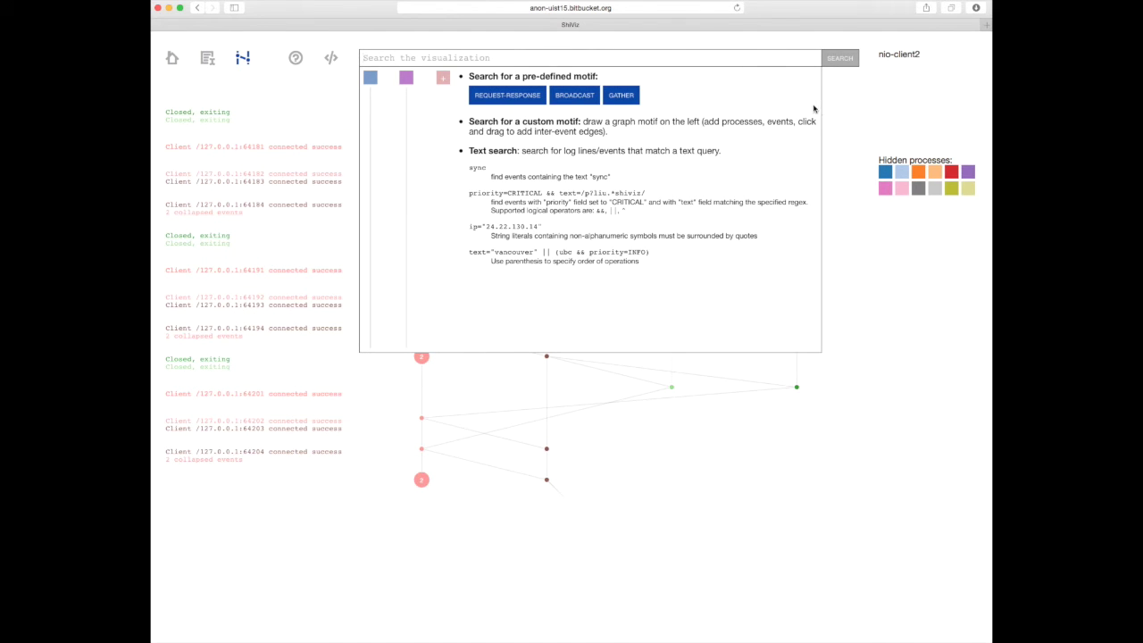
left_click(852, 109)
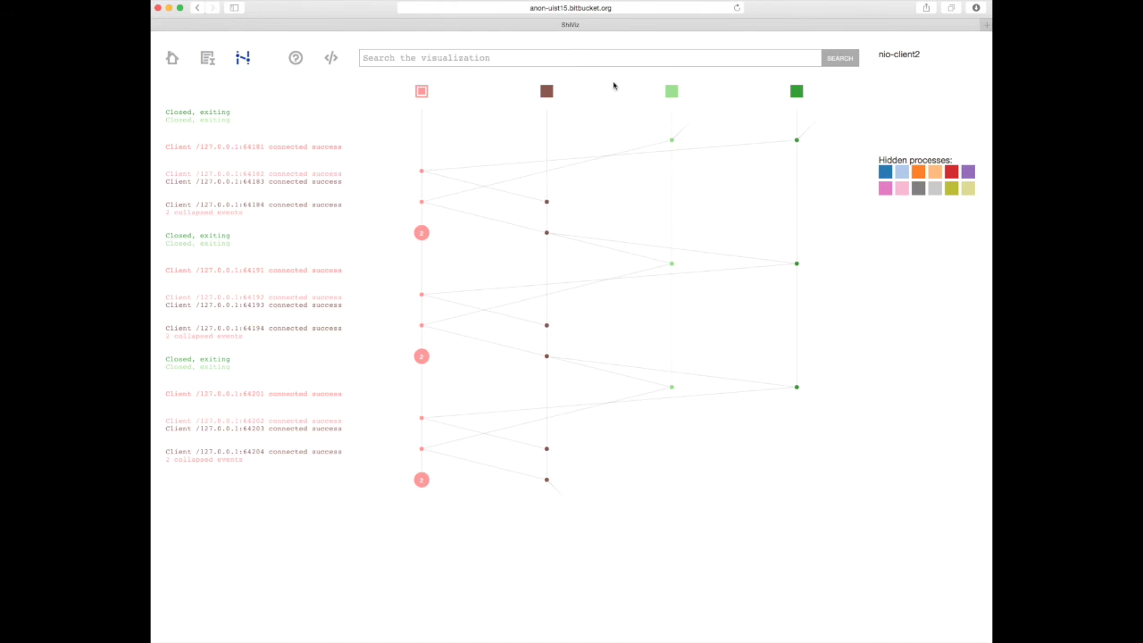
Step: Hide the vold-server2 process in the filtered graph
left_click(551, 92)
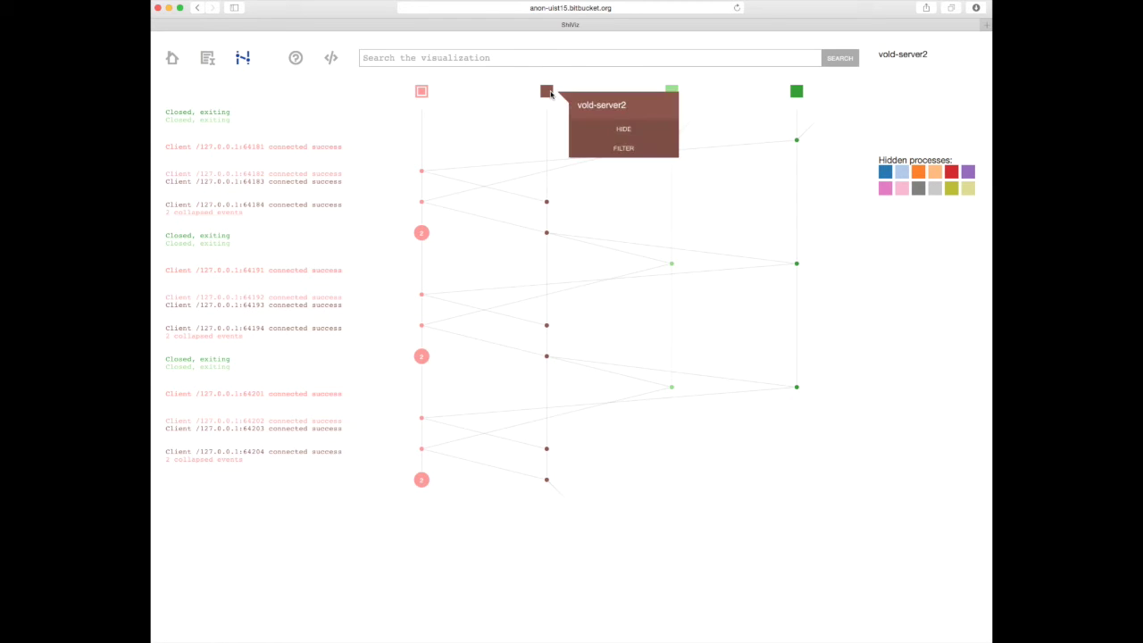
left_click(588, 136)
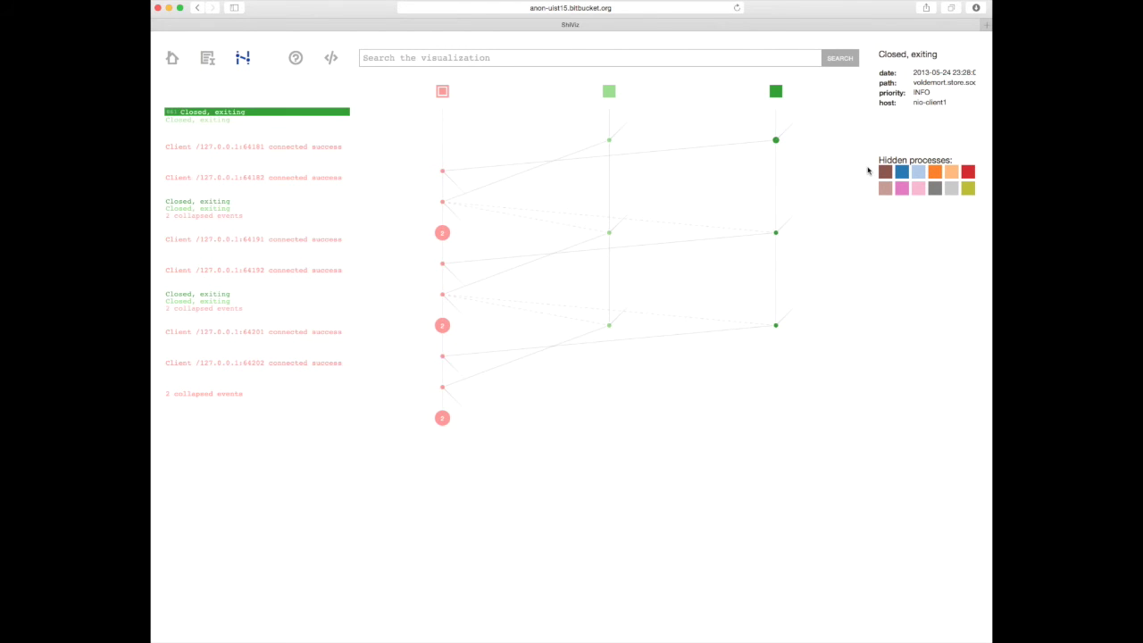
Step: Remove the vold-server1 process filter from the graph
left_click(607, 93)
left_click(658, 146)
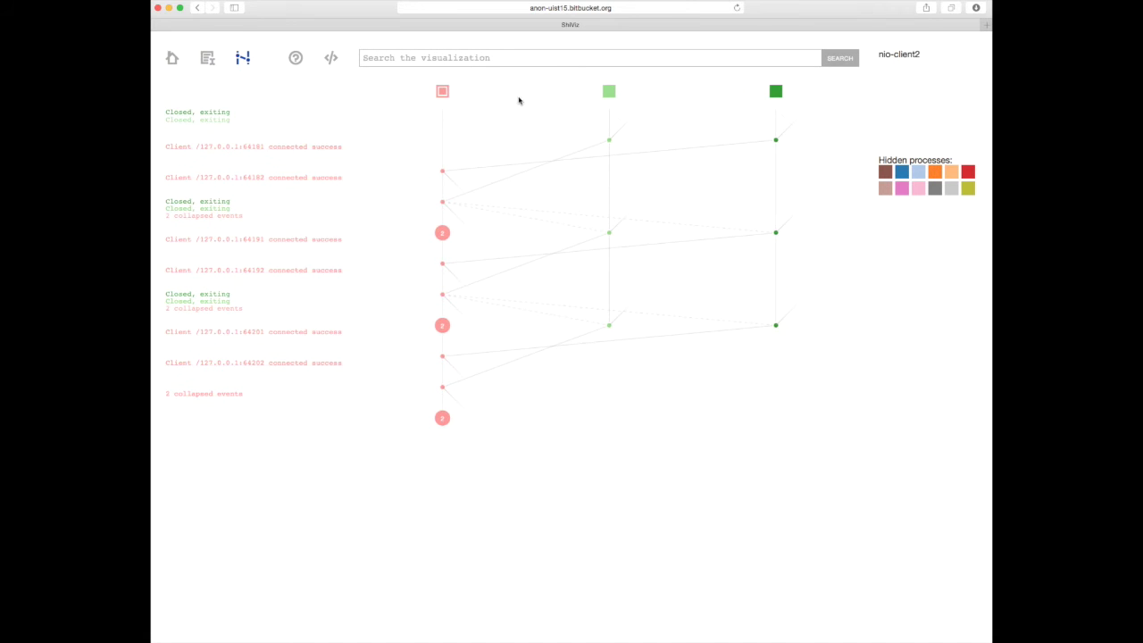
left_click(442, 91)
left_click(479, 150)
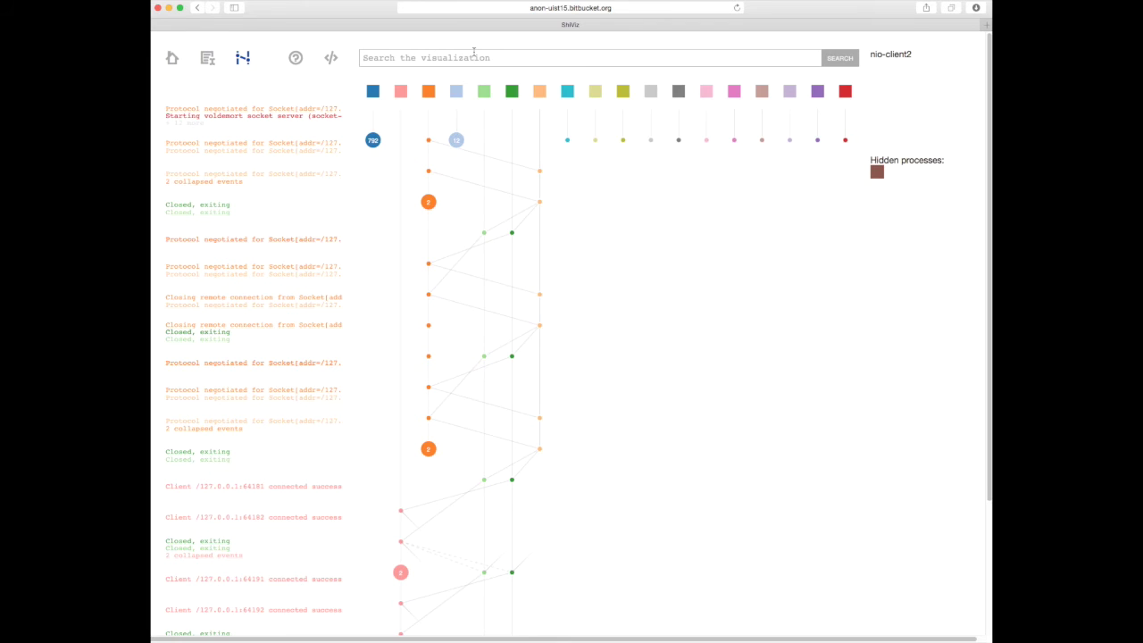
Step: Search the visualization for events containing the text "Closing" and inspect a matching event on the orange process
left_click(474, 53)
type("Closing")
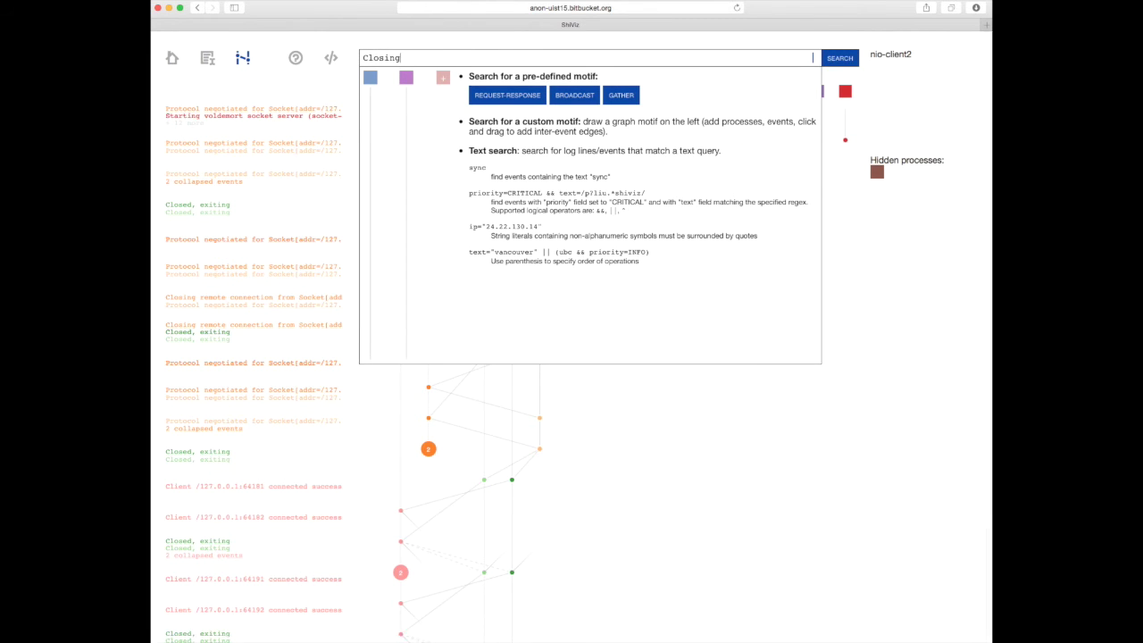
key("Return")
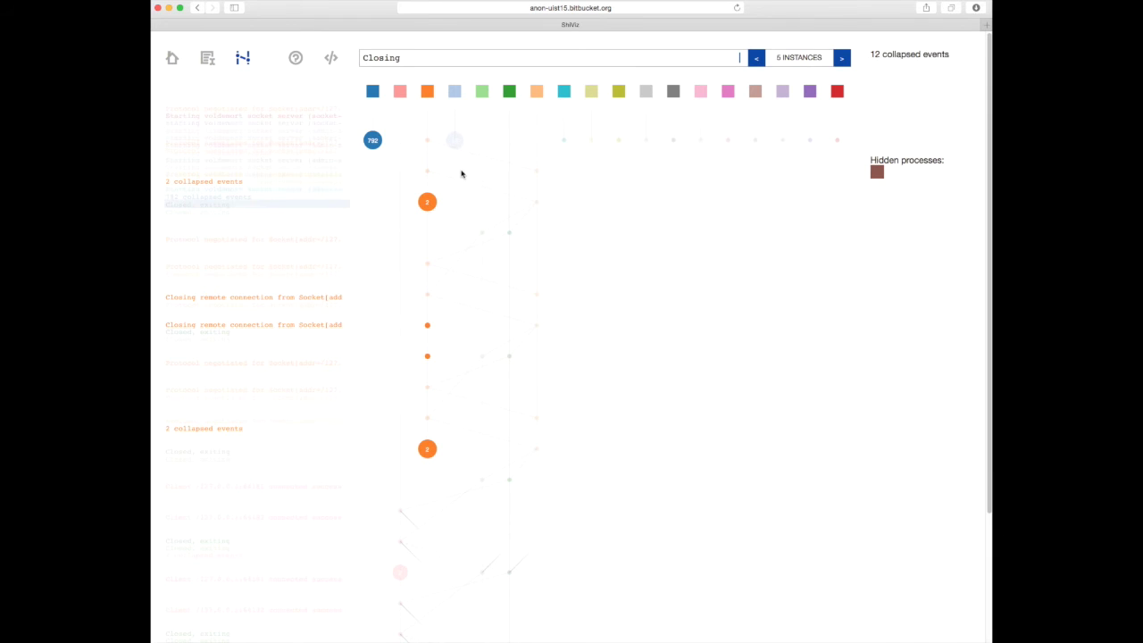
mouse_move(424, 302)
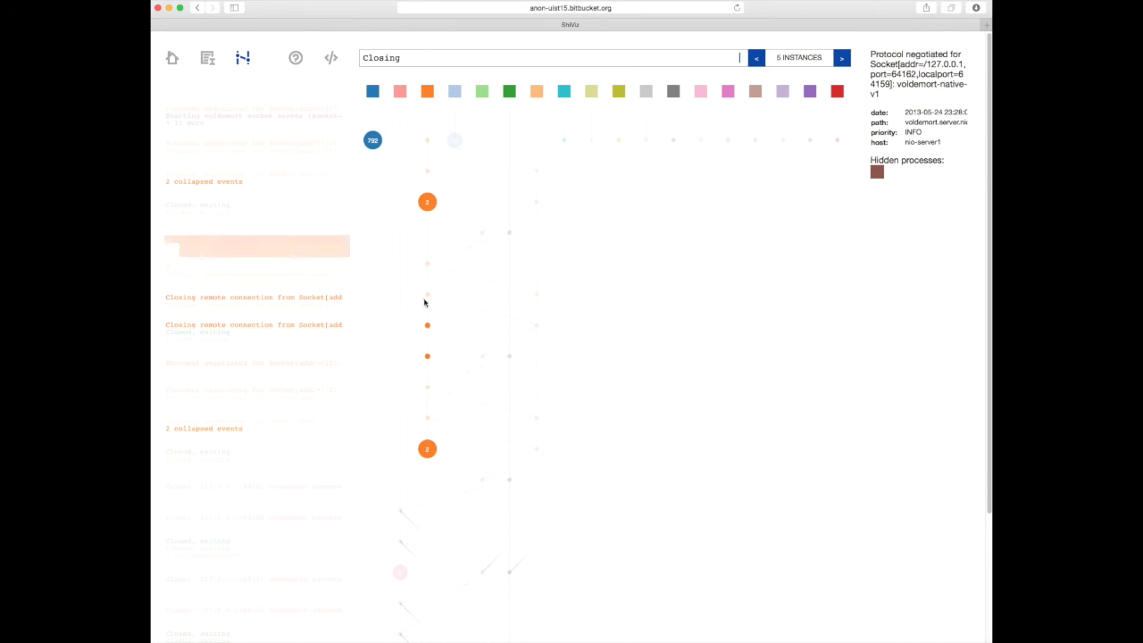
left_click(428, 355)
left_click(639, 183)
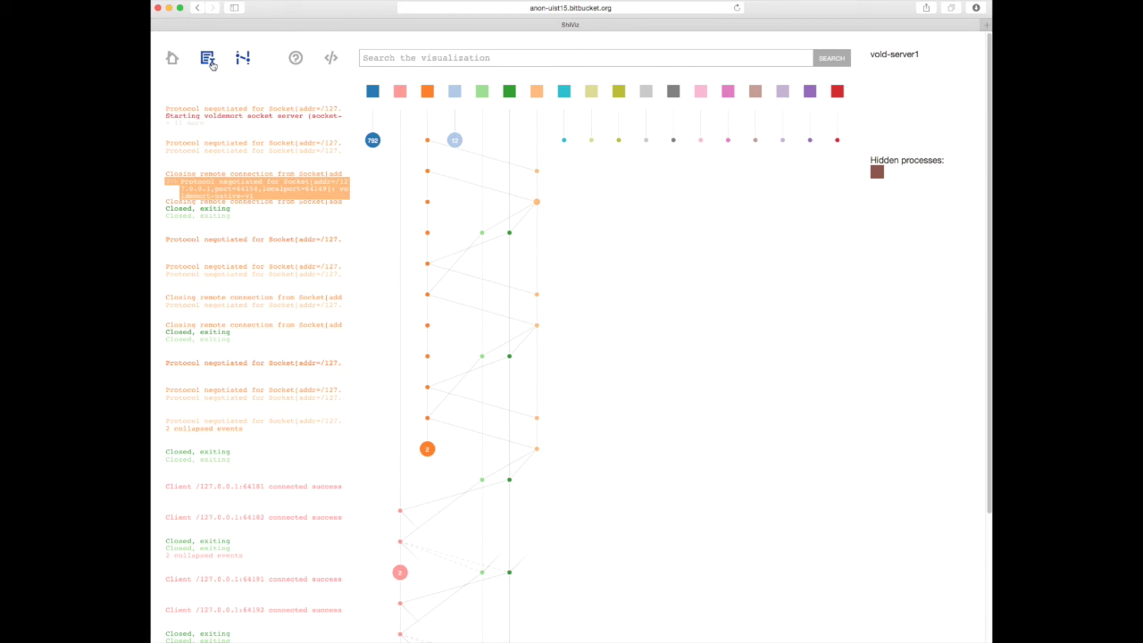
Step: Load a log file with multiple executions from disk through the log input view and visualize it
left_click(211, 64)
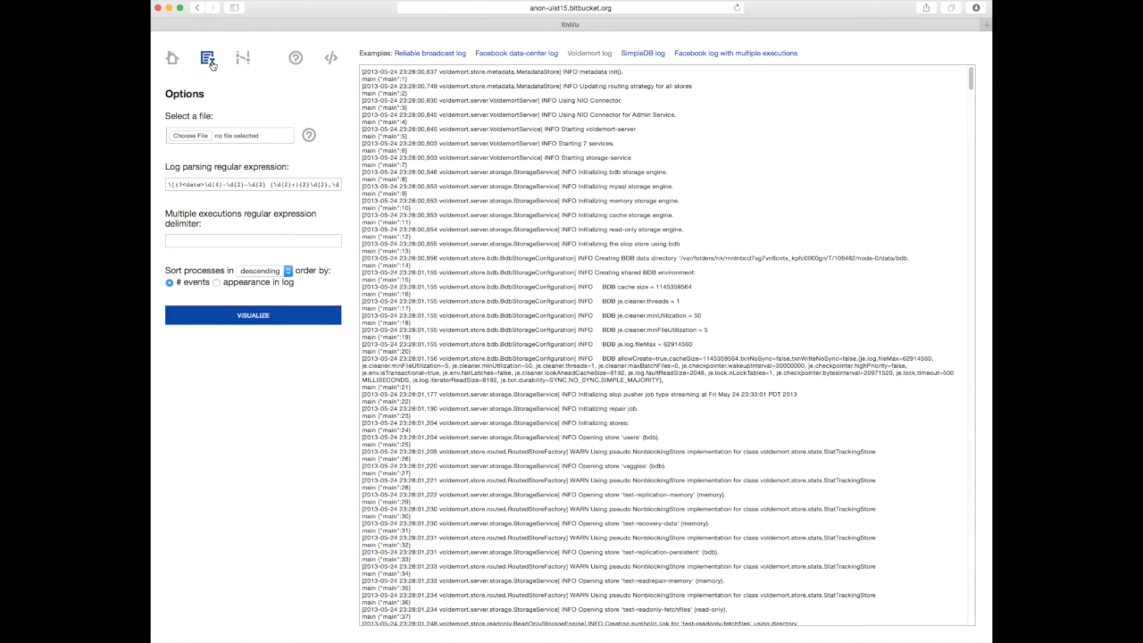
left_click(203, 135)
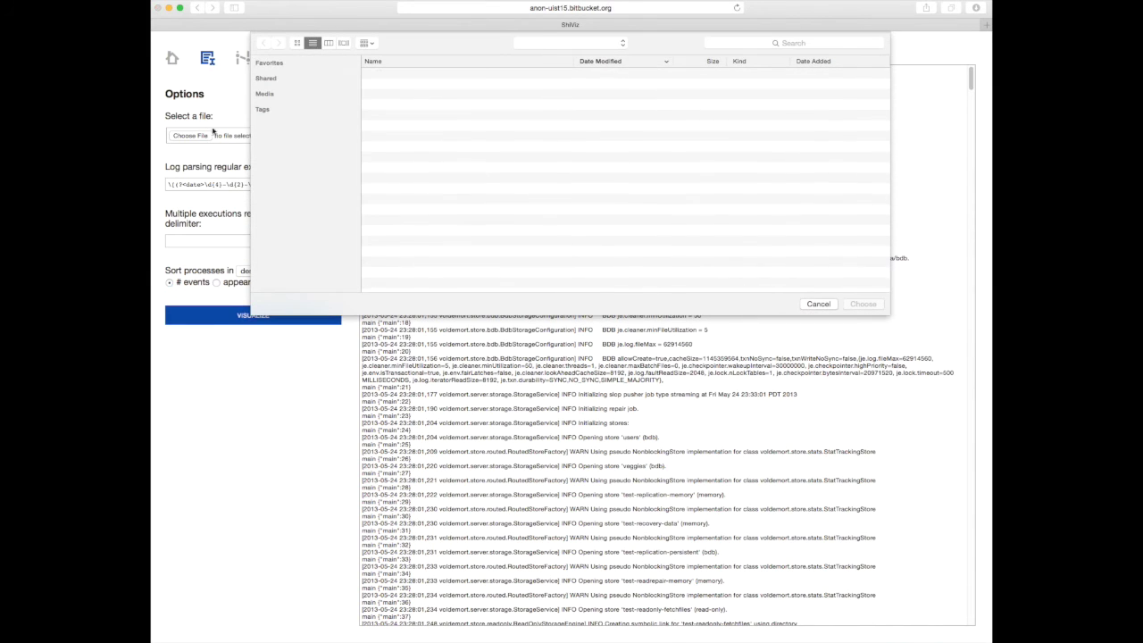
left_click(435, 77)
left_click(860, 304)
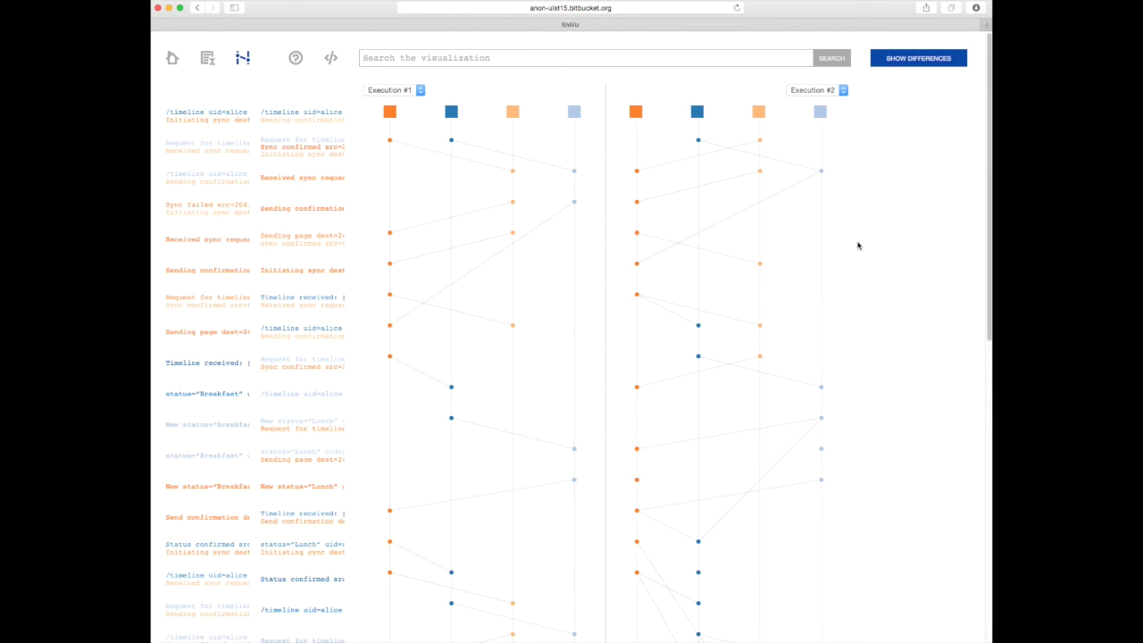
Step: Check which executions can be chosen for each of the two graphs, keeping Execution #1 and Execution #2
left_click(411, 90)
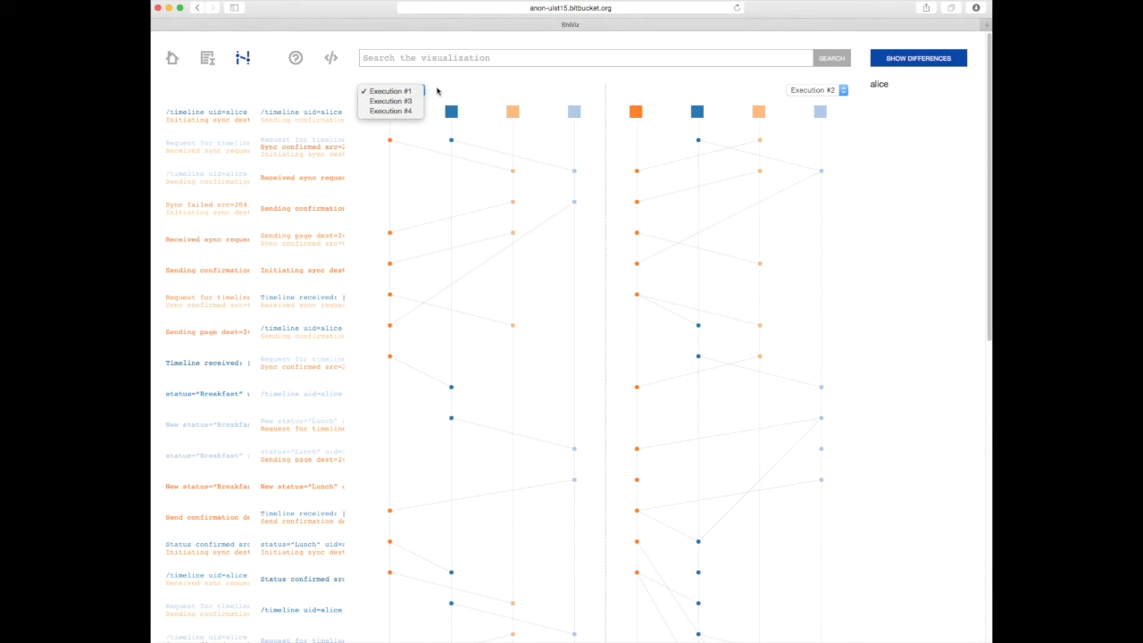
left_click(439, 92)
left_click(833, 90)
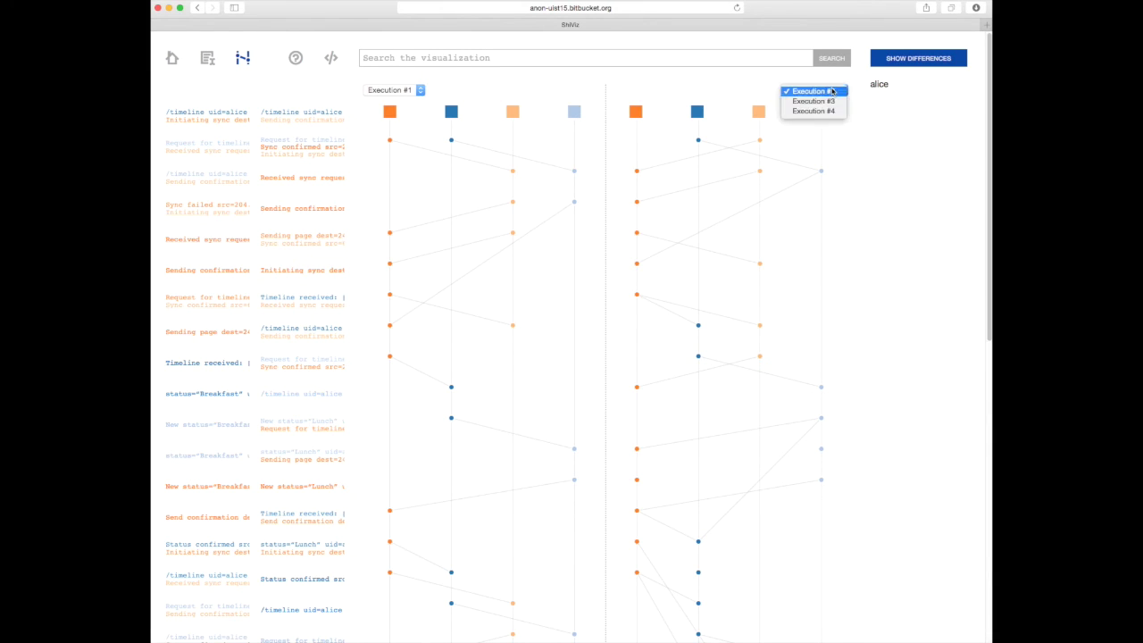
left_click(760, 89)
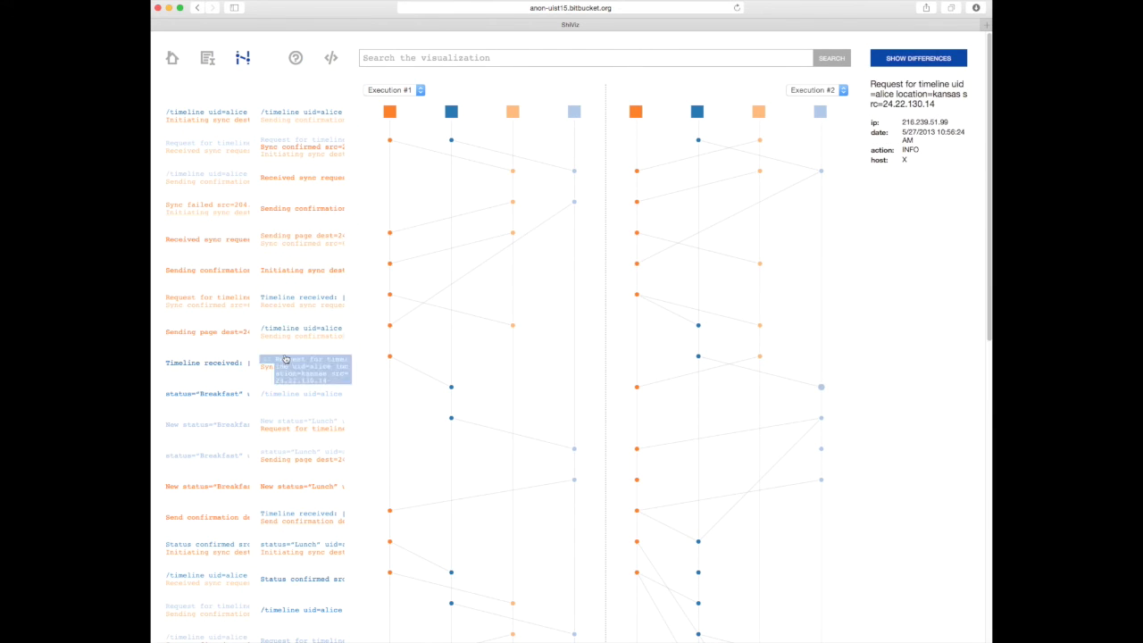
Step: Hide the westDC process and the dark blue process in both executions
left_click(511, 112)
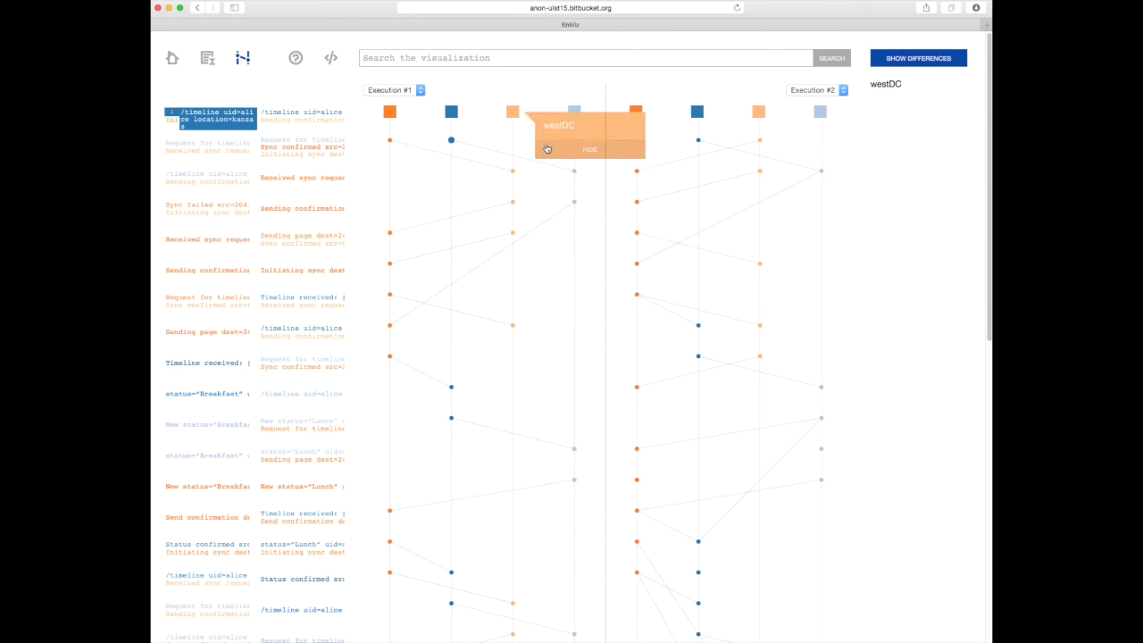
left_click(548, 150)
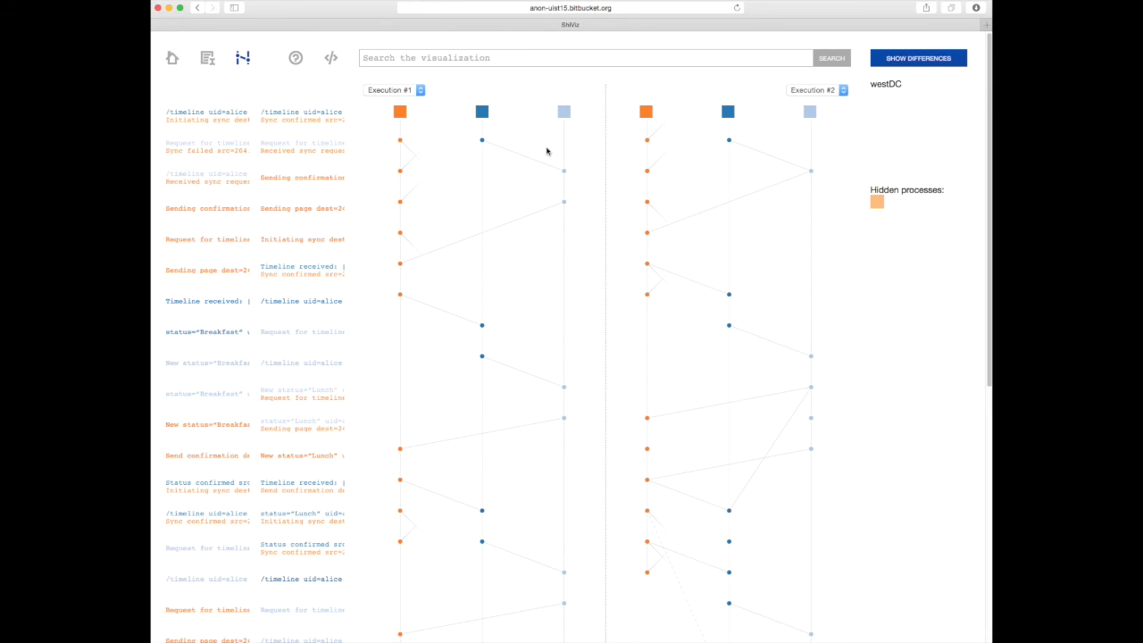
left_click(647, 141)
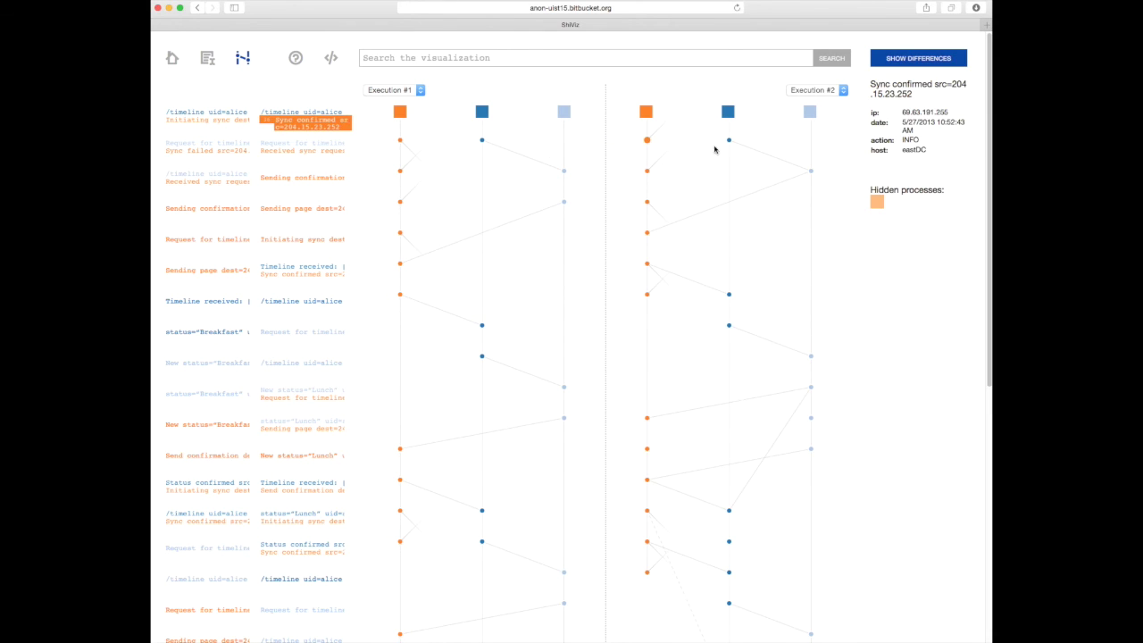
left_click(482, 111)
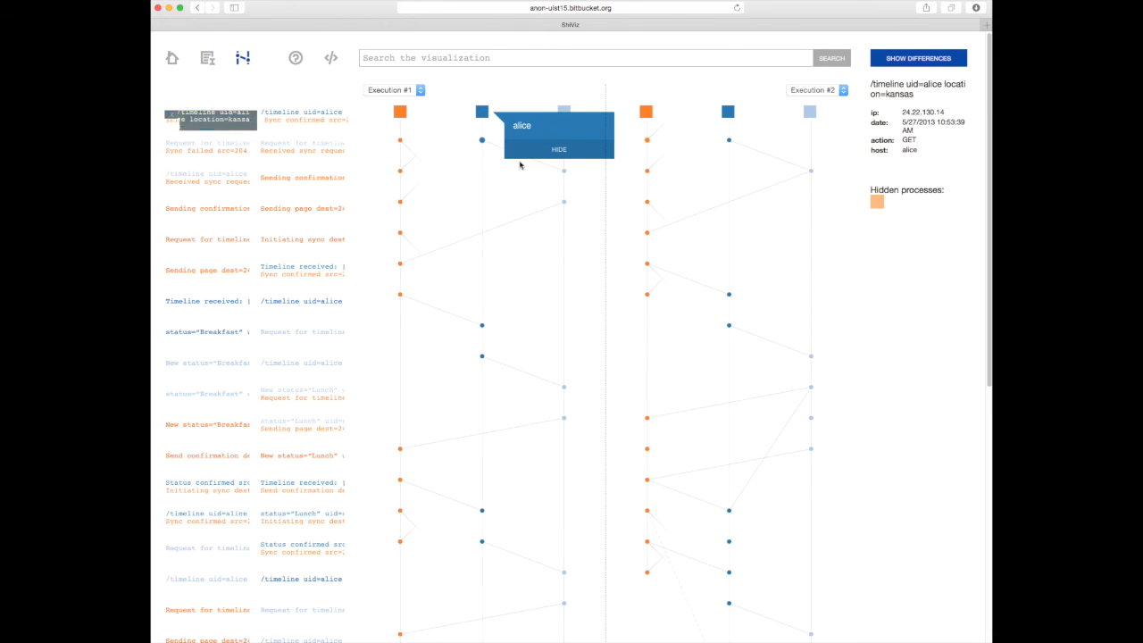
left_click(537, 157)
left_click(538, 157)
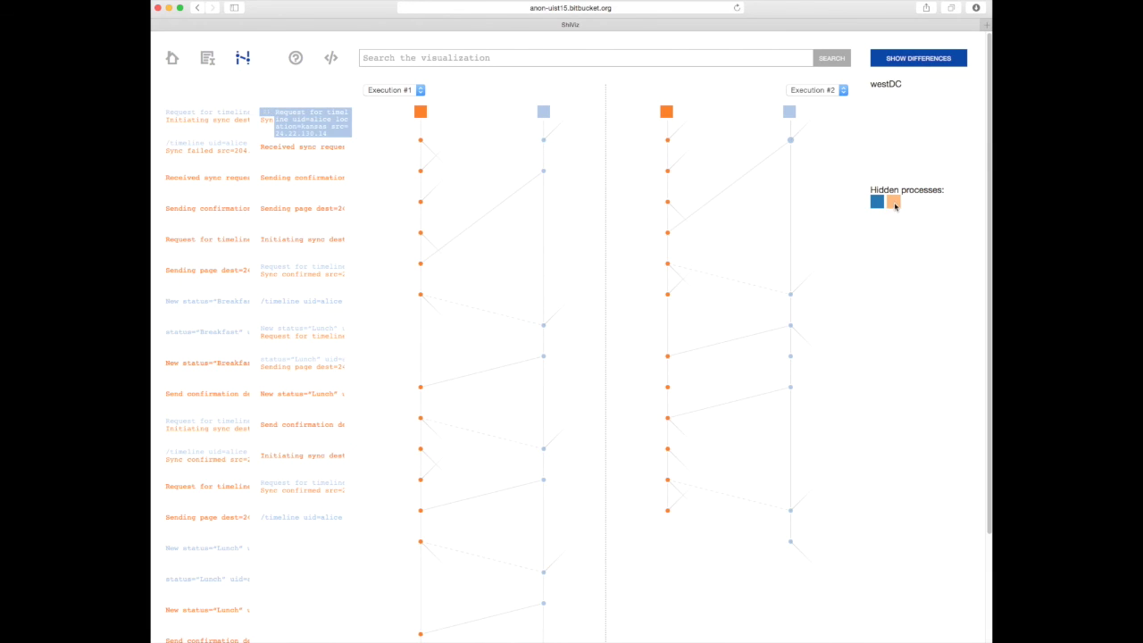
Step: Restore both hidden processes to the side-by-side graphs
left_click(878, 203)
left_click(880, 205)
double_click(880, 205)
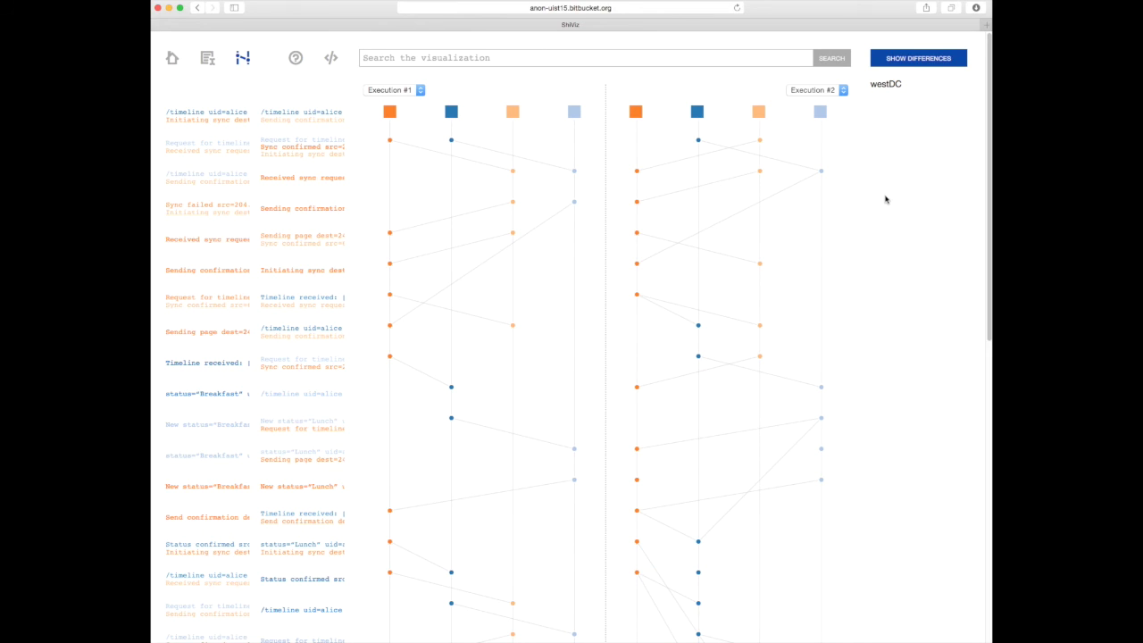
Step: Show the differences between the two executions and inspect the first diamond-marked event of the orange eastDC process in Execution #1
left_click(928, 64)
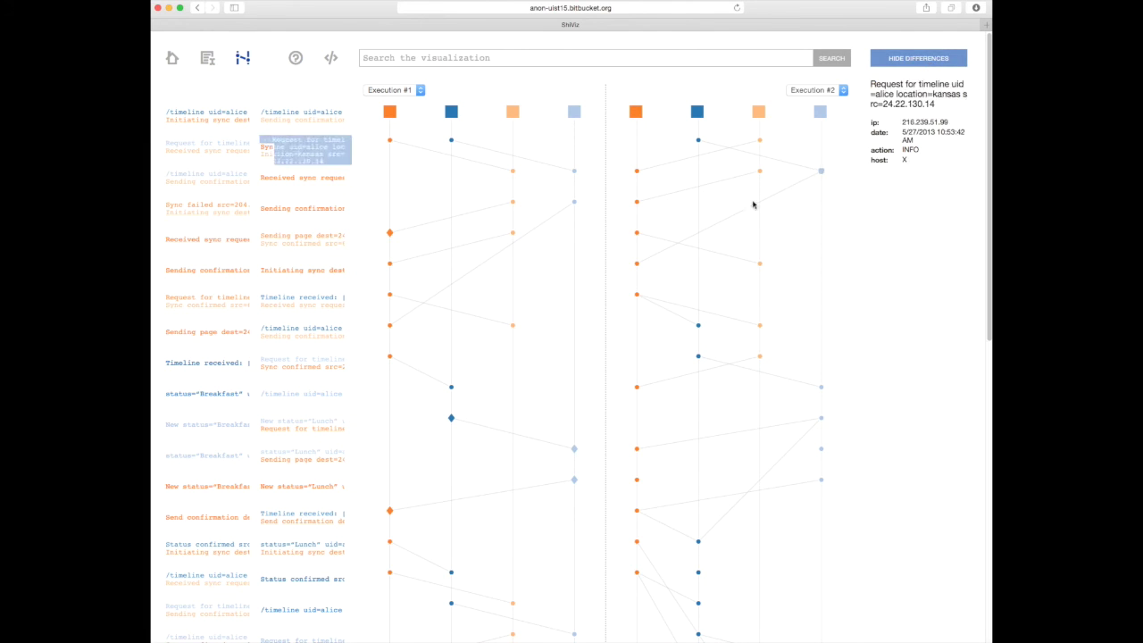
left_click(390, 233)
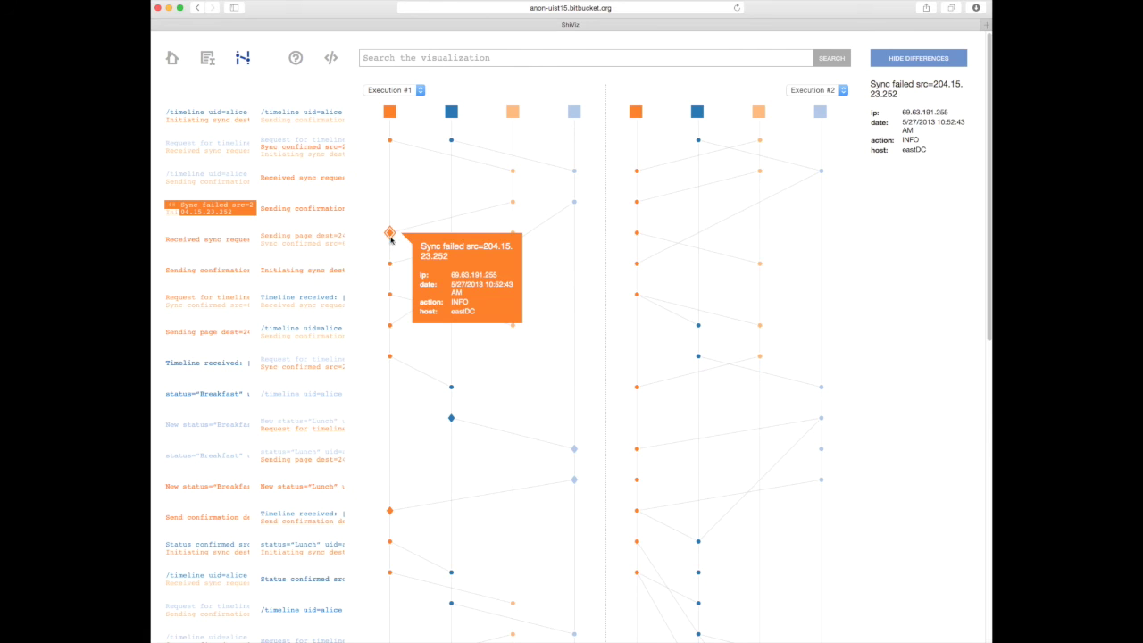
left_click_drag(420, 246, 464, 243)
left_click(465, 242)
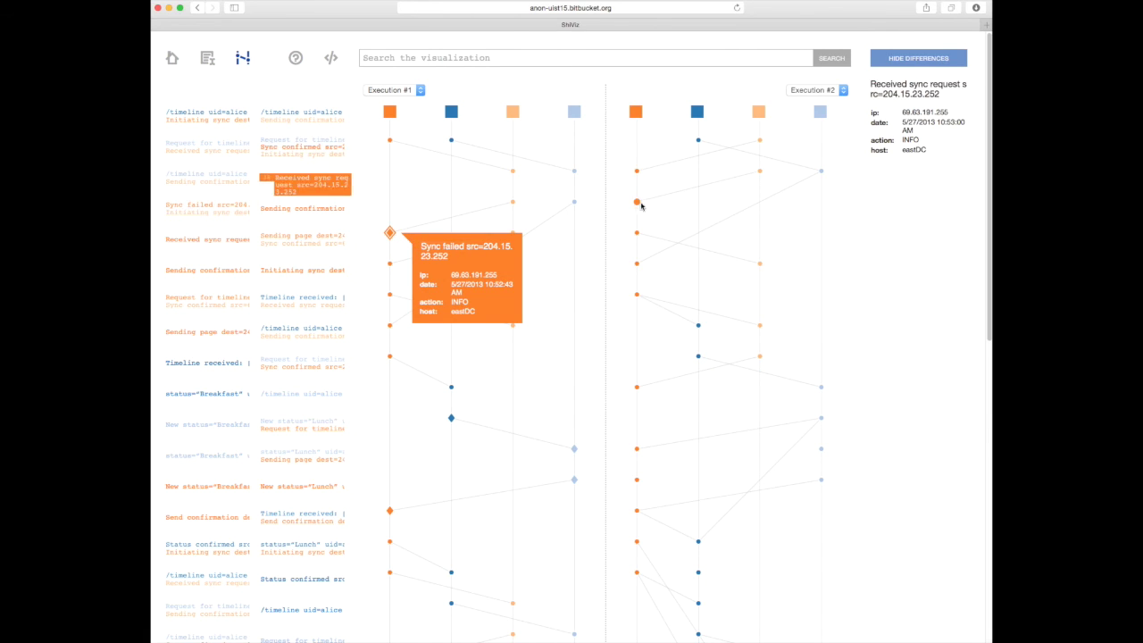